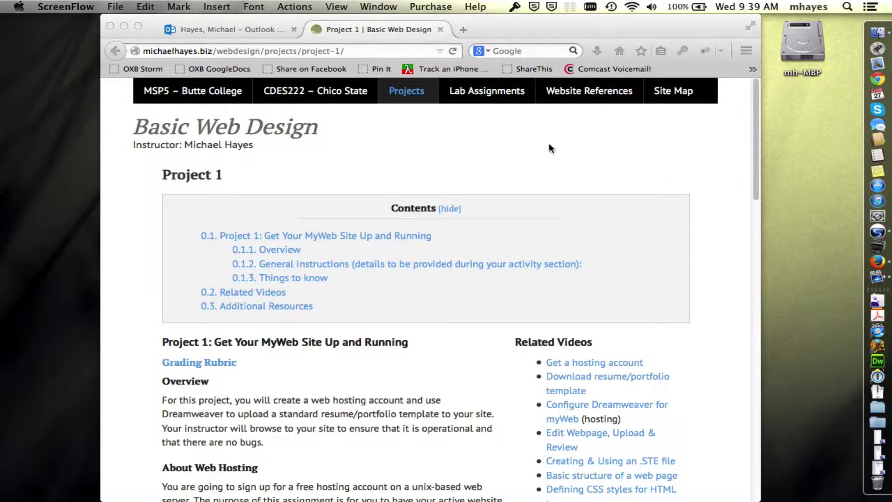
# Step: Scroll the Project 1 page to General Instructions, highlighting 'Sign up for your hosting account' along the way
pyautogui.click(410, 122)
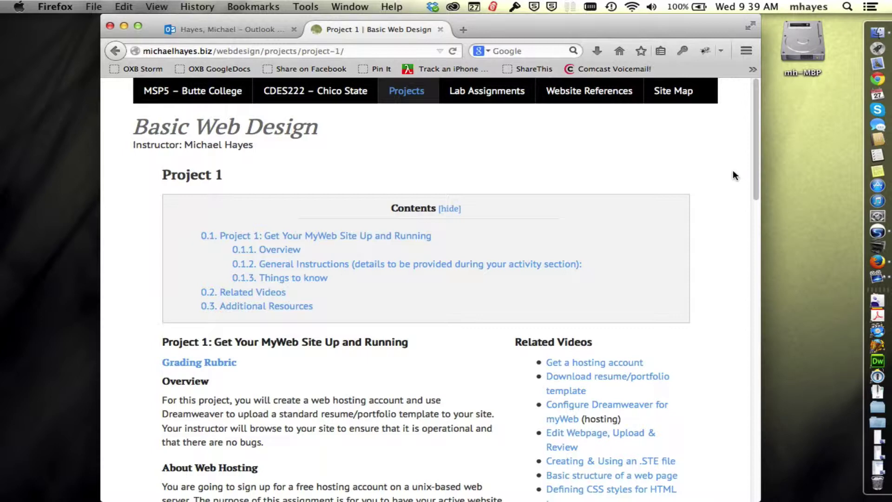
pyautogui.scroll(-2, 728, 174)
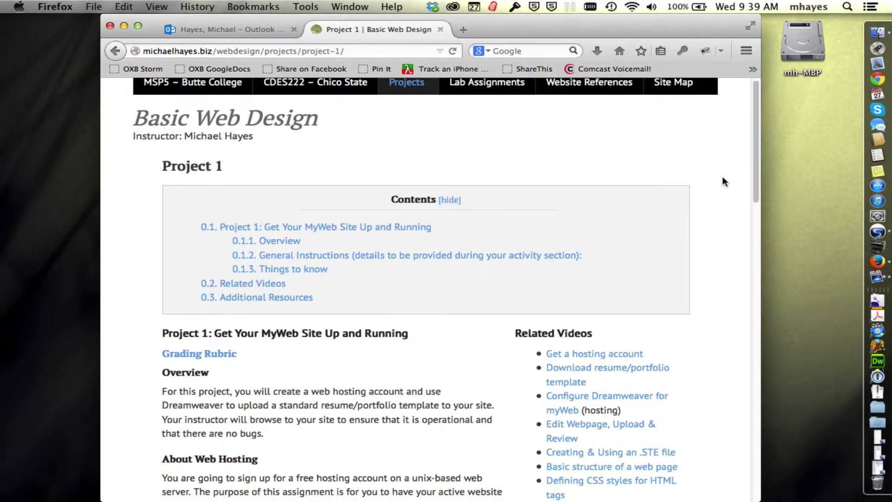
pyautogui.scroll(-5, 723, 182)
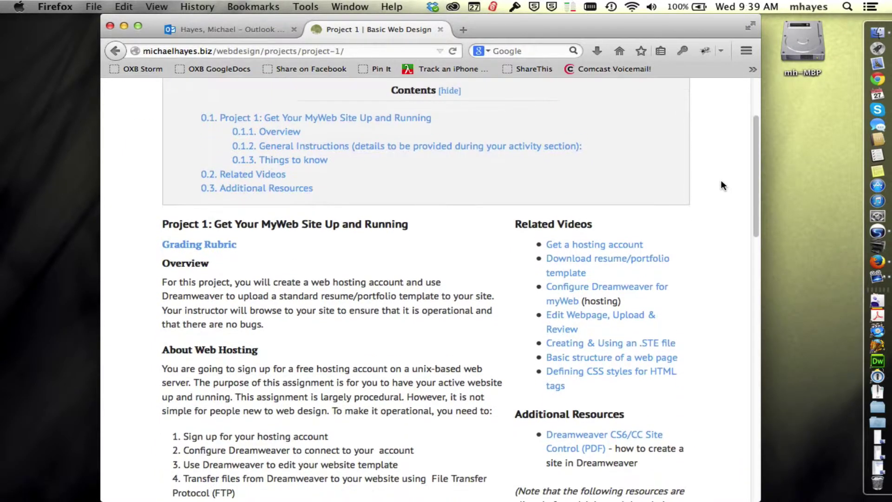
pyautogui.scroll(-5, 721, 182)
pyautogui.scroll(-4, 718, 184)
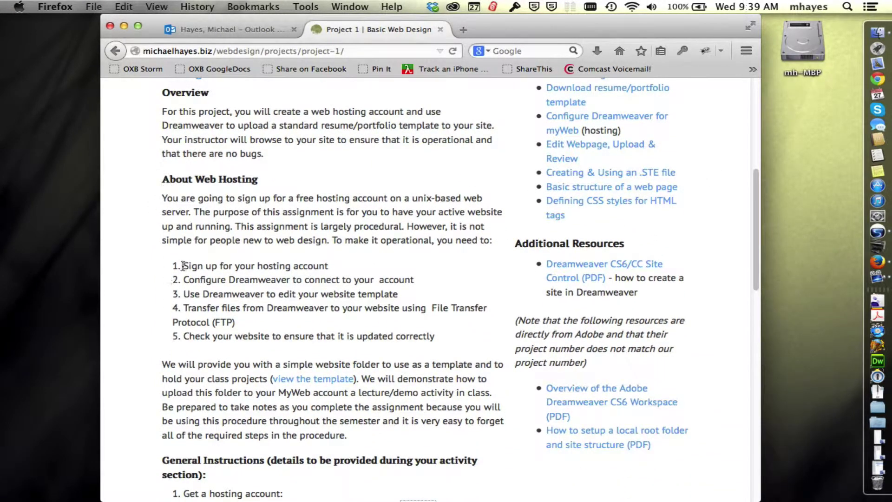
pyautogui.moveTo(328, 264); pyautogui.dragTo(154, 272)
pyautogui.scroll(-9, 154, 269)
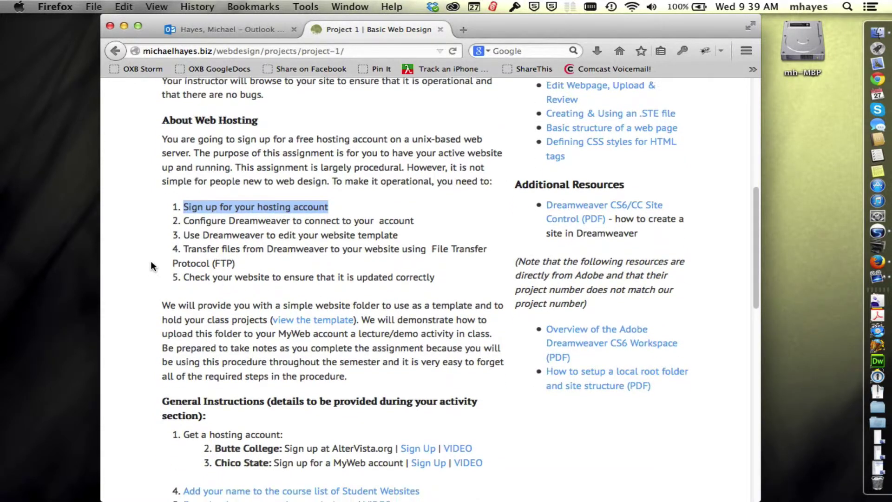
pyautogui.scroll(-3, 152, 261)
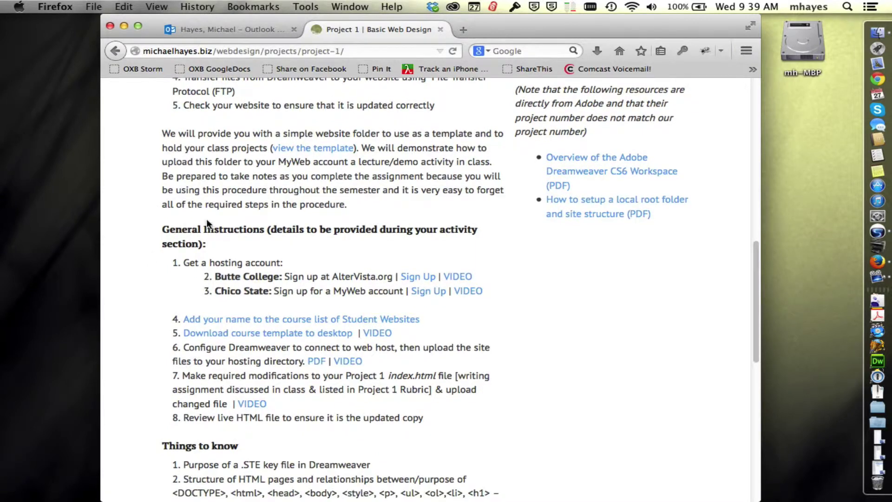
pyautogui.scroll(-1, 521, 267)
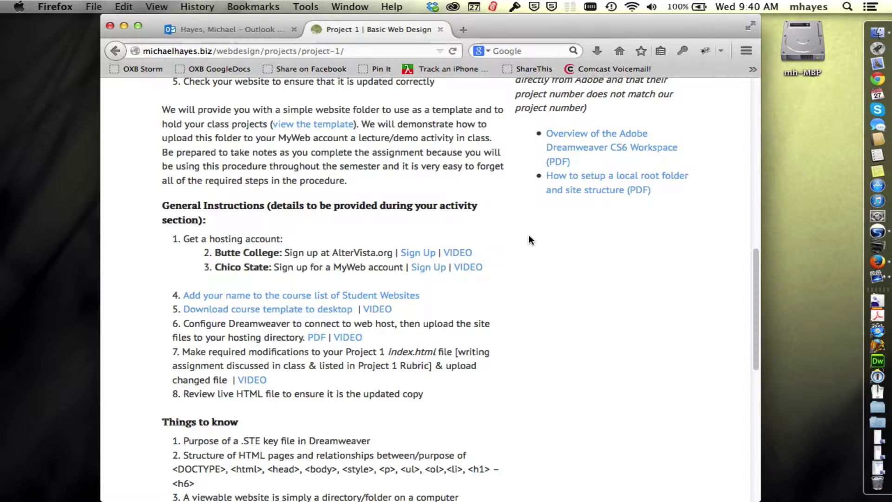
# Step: Scroll down to the hosting options: AlterVista for Butte College, MyWeb for Chico State
pyautogui.scroll(-2, 529, 236)
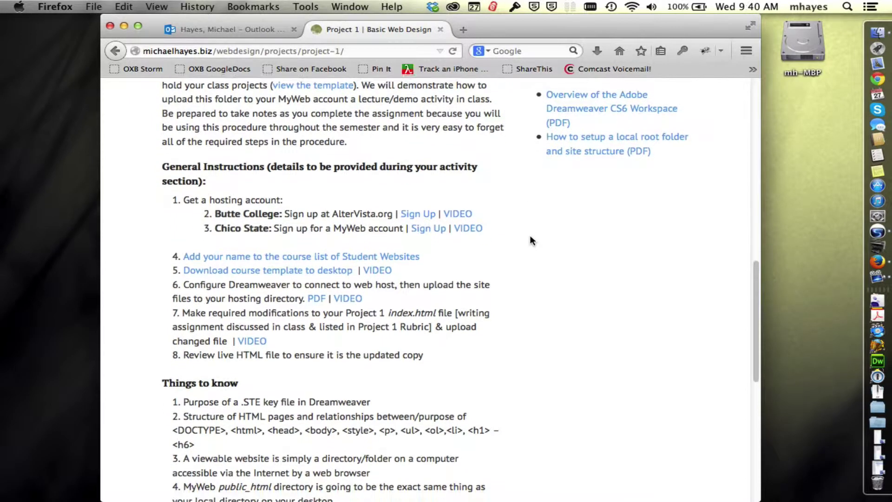
pyautogui.scroll(-2, 532, 236)
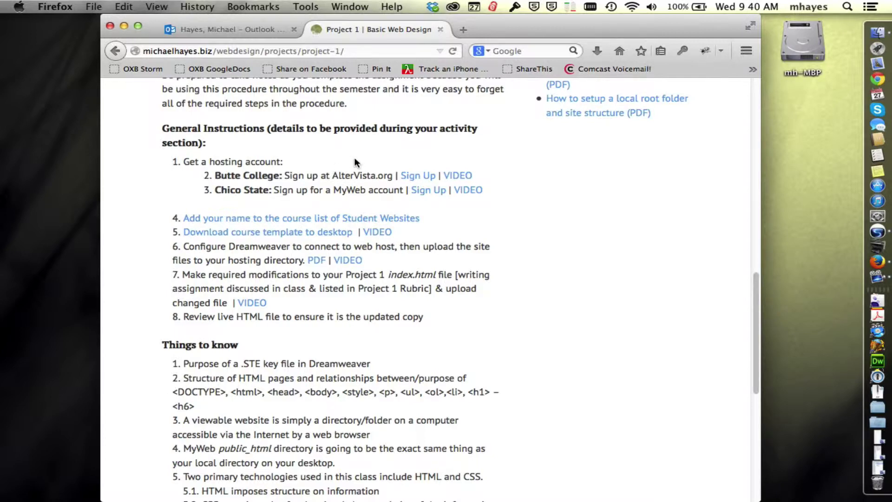
# Step: Open the Butte College AlterVista sign-up page and highlight its en.altervista.org web address
pyautogui.click(418, 176)
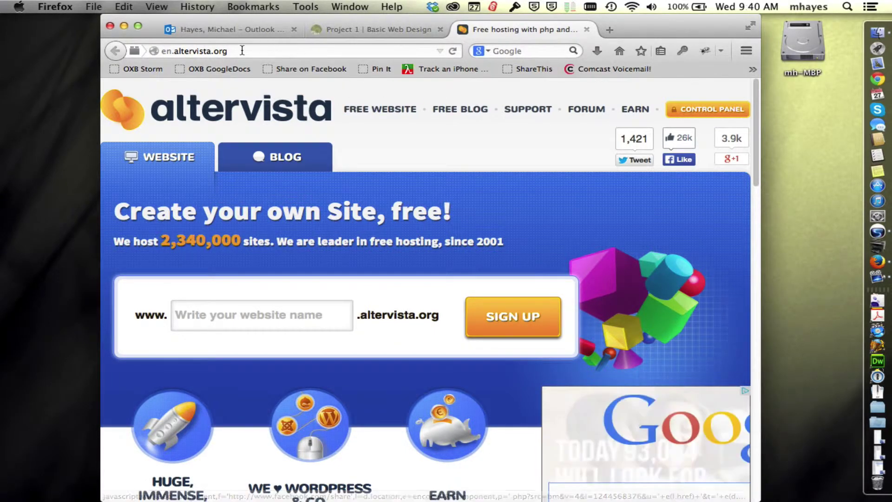
pyautogui.moveTo(228, 51); pyautogui.dragTo(144, 50)
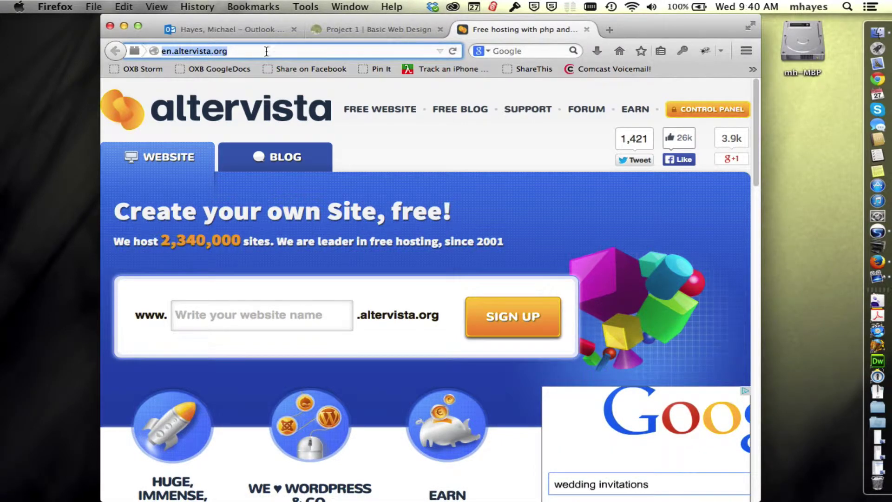
pyautogui.click(236, 51)
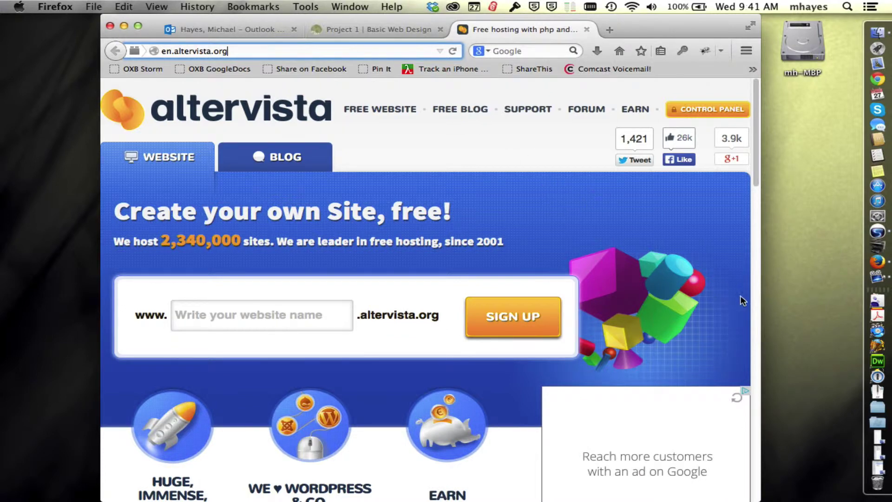
# Step: Widen the Firefox window and shift it left so the free-site sign-up form fits
pyautogui.moveTo(760, 289); pyautogui.dragTo(795, 291)
pyautogui.moveTo(690, 20); pyautogui.dragTo(673, 15)
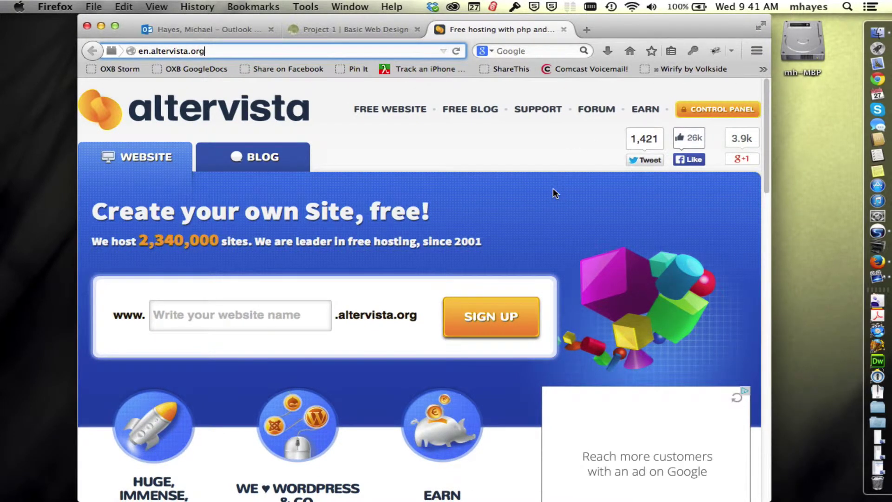
pyautogui.scroll(-2, 553, 187)
pyautogui.scroll(-2, 553, 185)
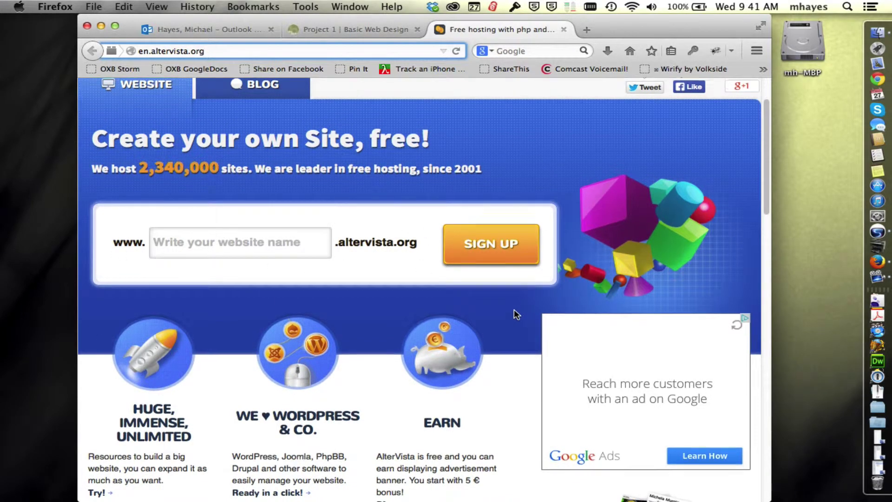
pyautogui.scroll(-1, 513, 312)
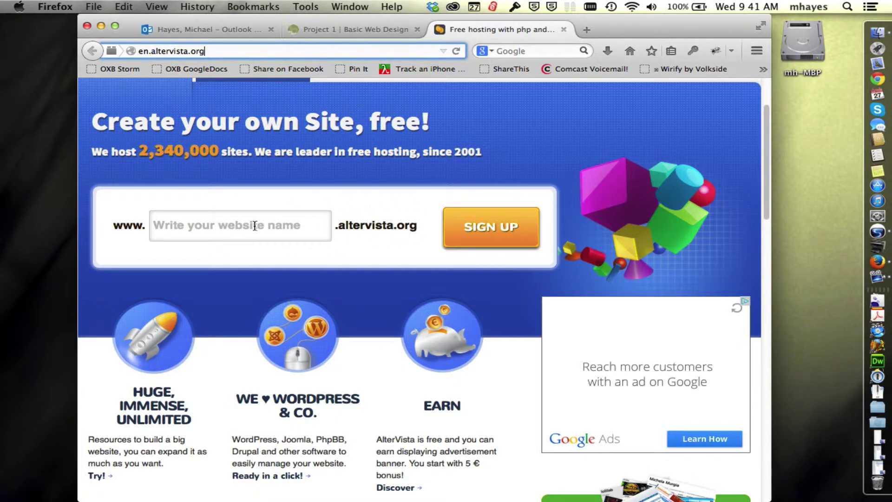
# Step: Type a website name into 'Write your website name' until it reports 'address is available'
pyautogui.click(298, 227)
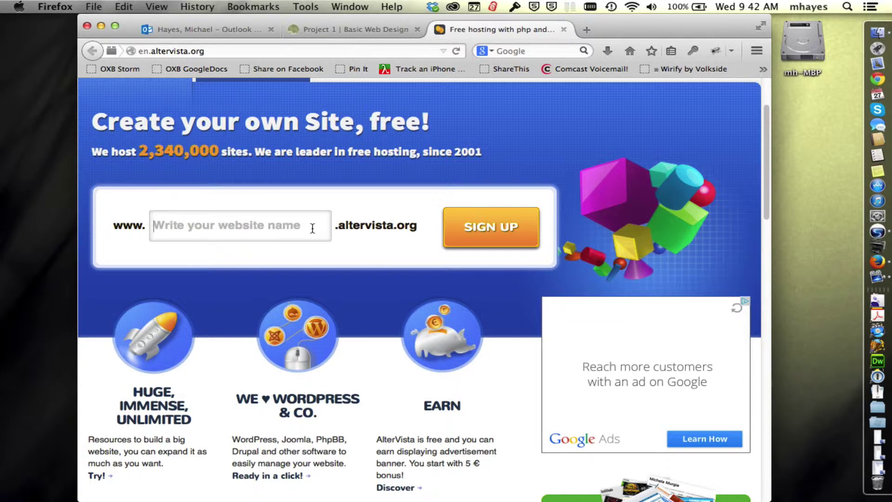
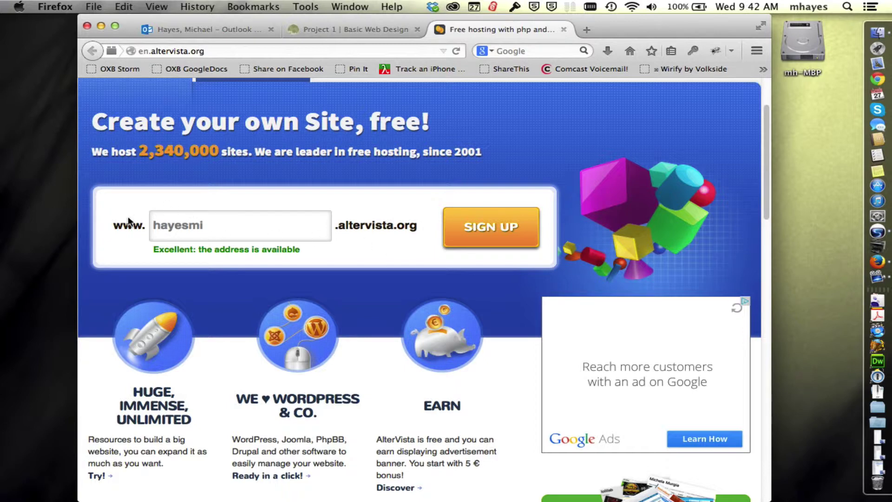
# Step: Submit the chosen site name with SIGN UP to reach the registration form
pyautogui.click(480, 229)
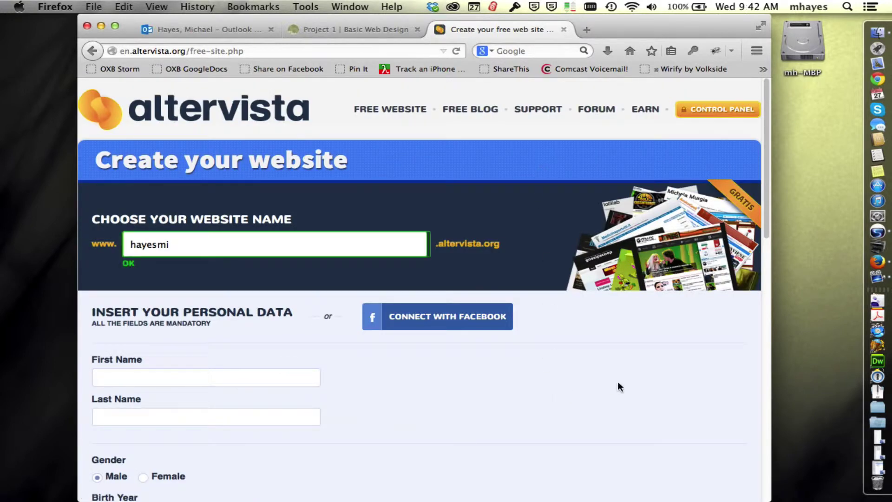
pyautogui.scroll(-5, 573, 404)
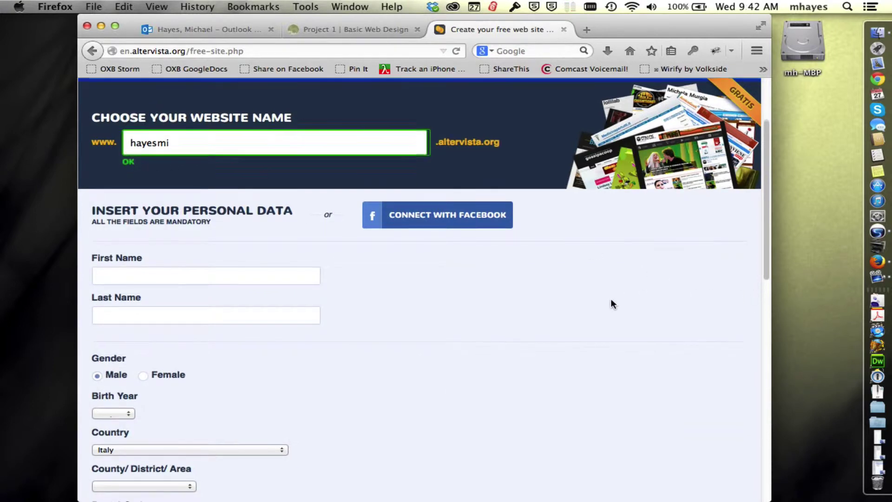
pyautogui.scroll(-4, 608, 301)
pyautogui.scroll(-1, 607, 300)
# Step: Enter the user's first and last name and open the Birth Year list
pyautogui.click(123, 167)
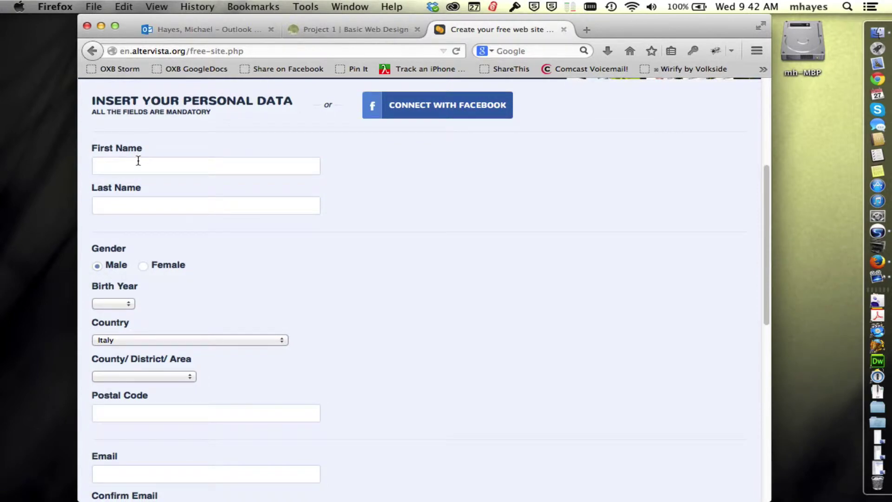
pyautogui.press('Tab')
pyautogui.scroll(-5, 362, 273)
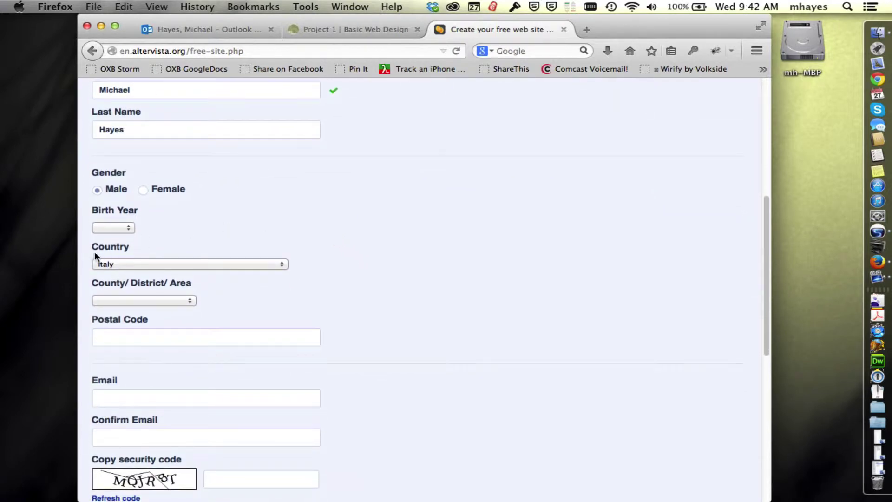
pyautogui.click(122, 228)
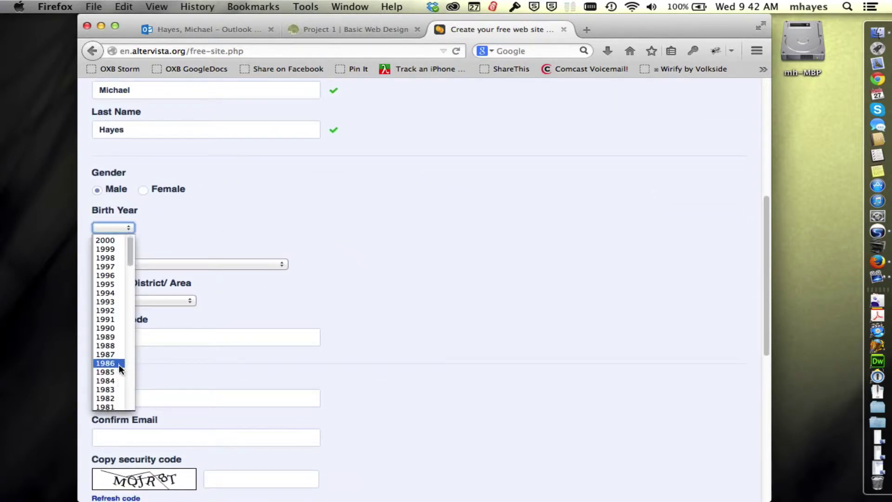
pyautogui.scroll(-10, 117, 364)
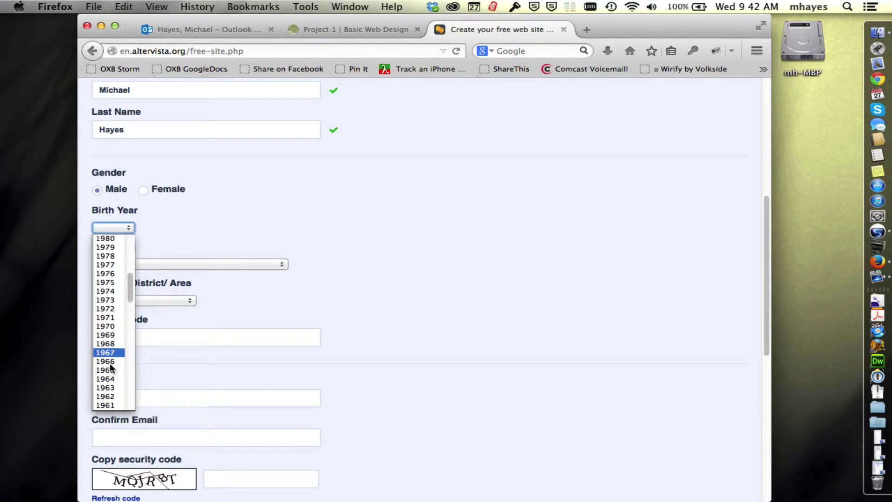
pyautogui.scroll(-1, 111, 367)
# Step: Select 1965 as the birth year and United States as the country
pyautogui.click(109, 347)
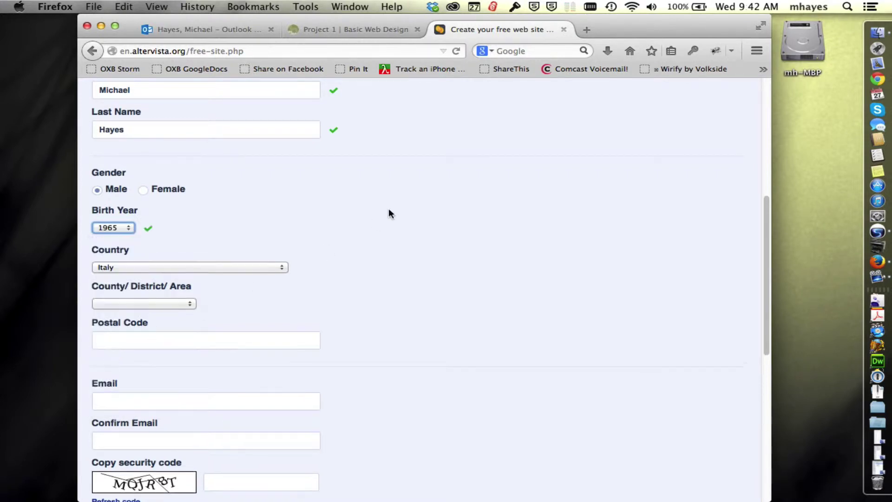
pyautogui.scroll(-1, 442, 220)
pyautogui.scroll(-1, 439, 220)
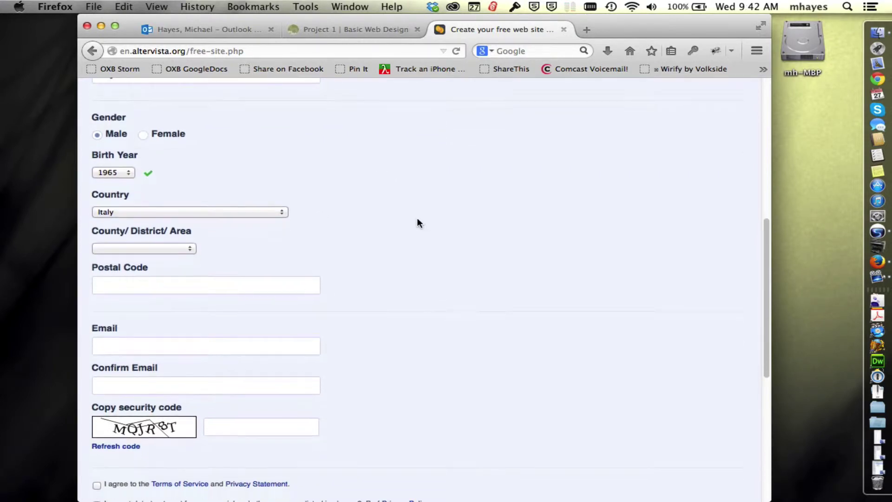
pyautogui.click(136, 213)
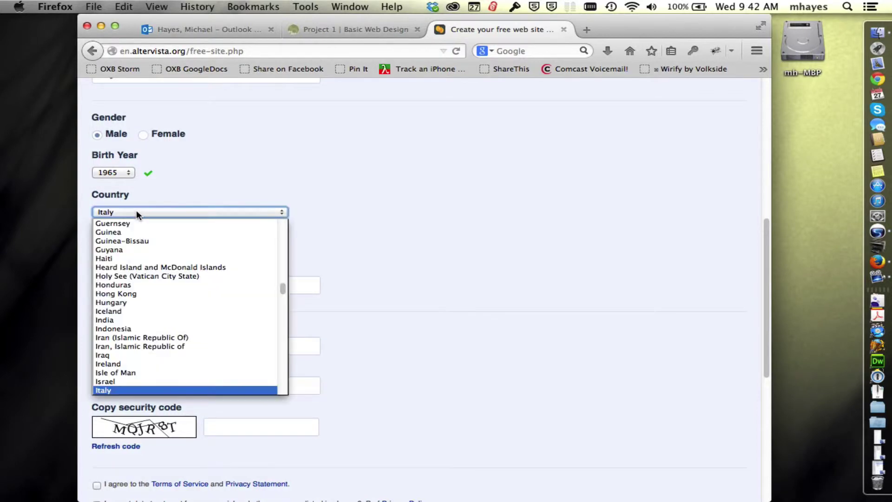
pyautogui.scroll(-15, 162, 367)
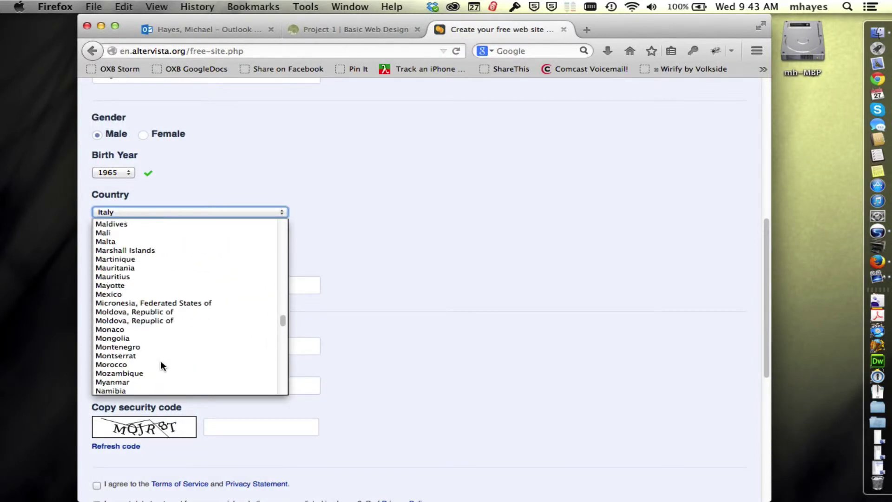
pyautogui.scroll(-6, 161, 364)
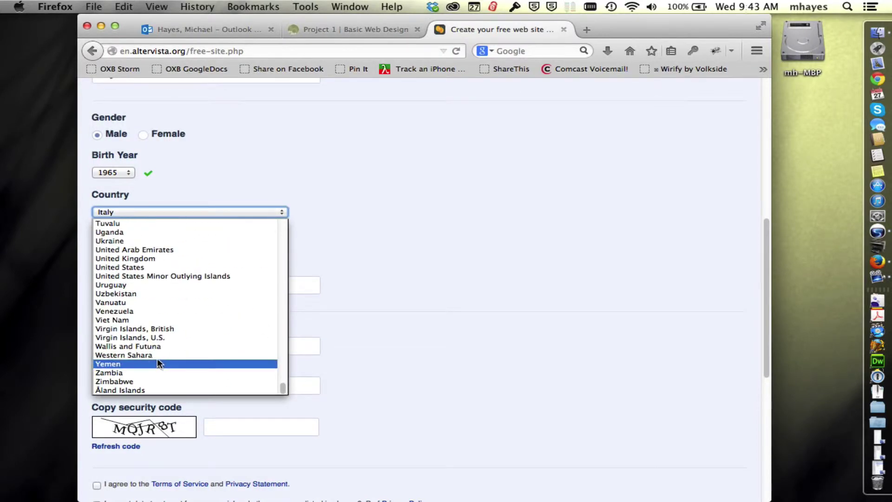
pyautogui.click(179, 268)
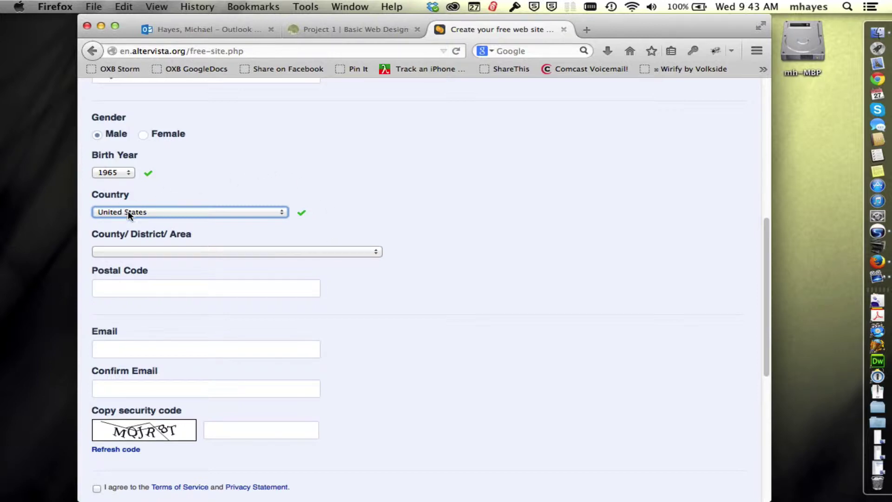
# Step: Choose California as the area and enter the user's postal code
pyautogui.click(124, 251)
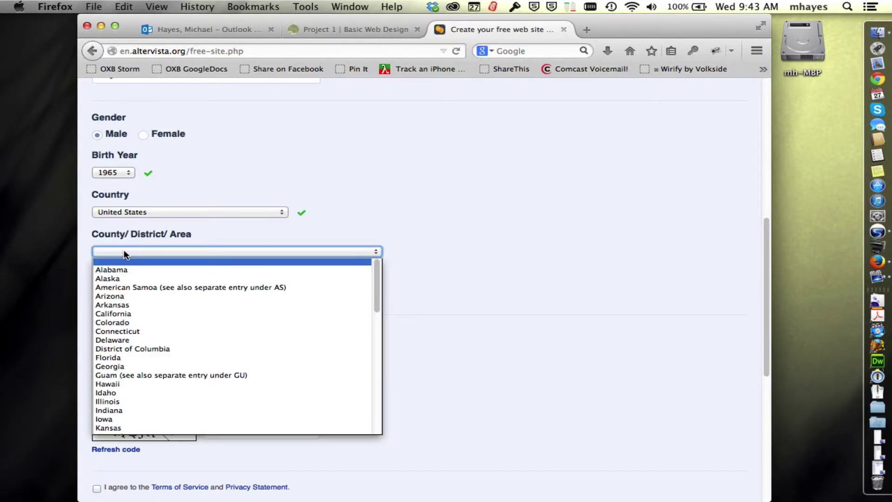
pyautogui.click(158, 314)
pyautogui.click(134, 289)
pyautogui.write('959')
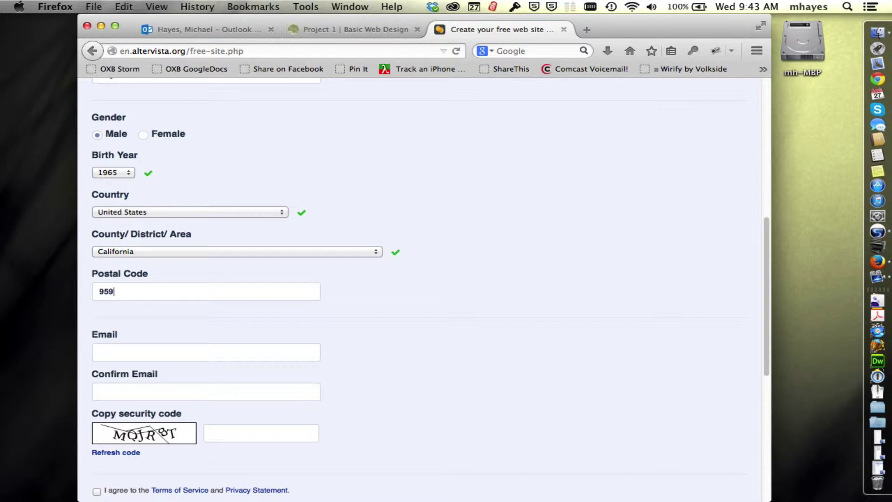
pyautogui.write('26')
pyautogui.scroll(-5, 446, 330)
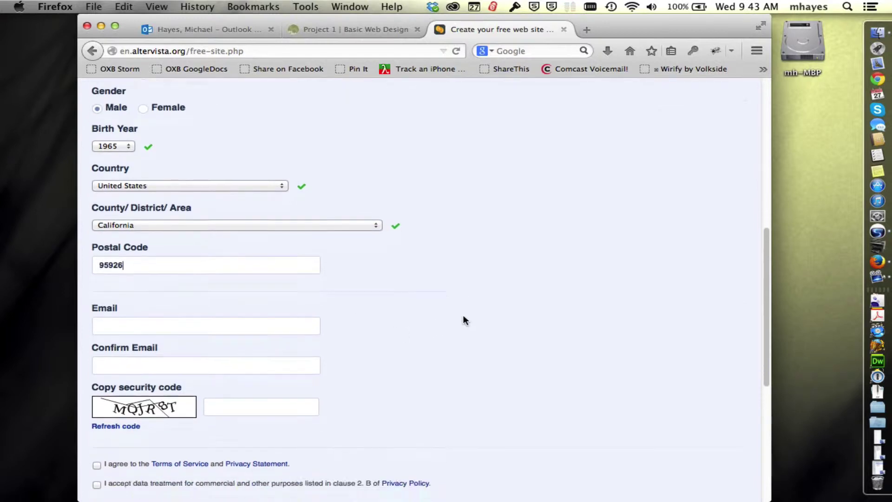
# Step: Type the user's Butte College e-mail address into both Email and Confirm Email
pyautogui.click(141, 267)
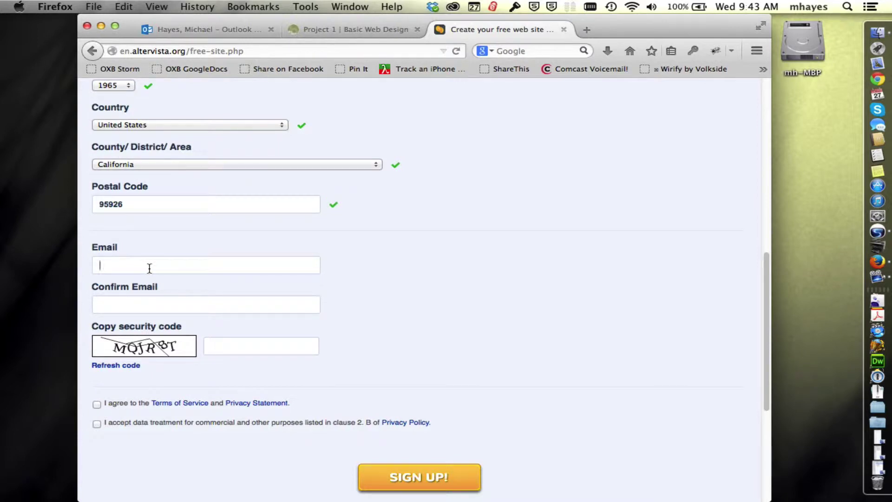
pyautogui.press('Tab')
pyautogui.press('Tab')
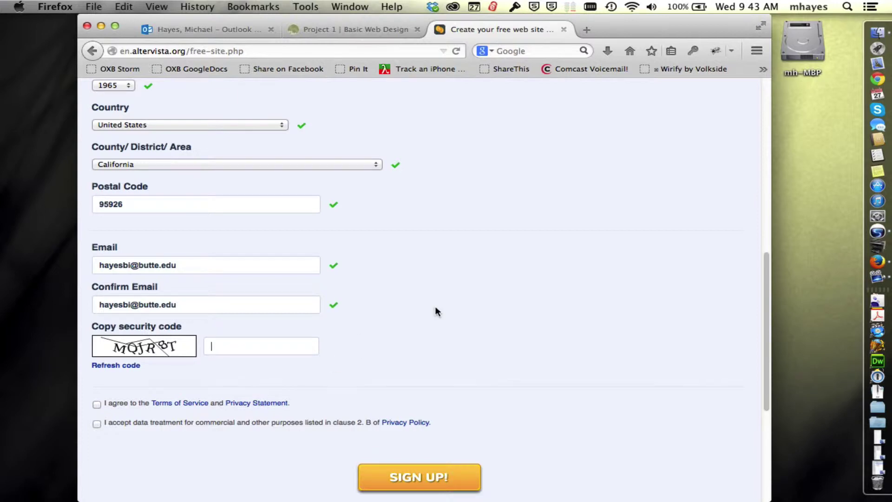
pyautogui.scroll(-3, 478, 298)
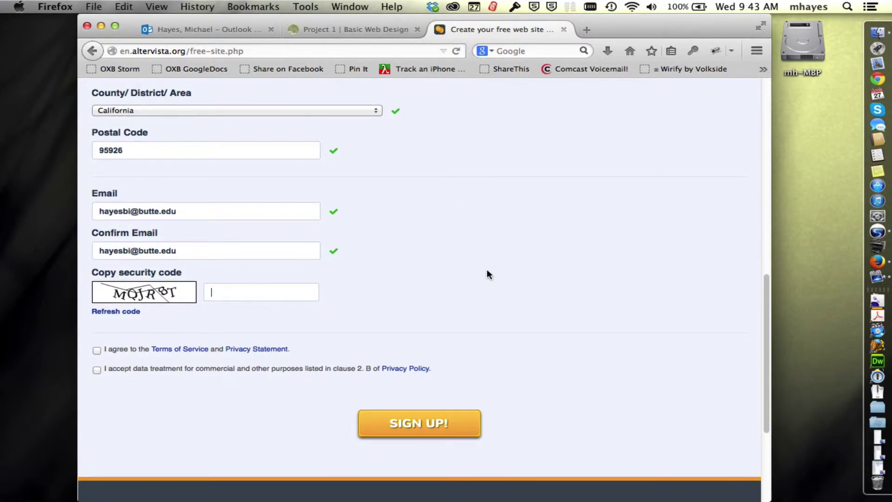
pyautogui.scroll(-2, 481, 272)
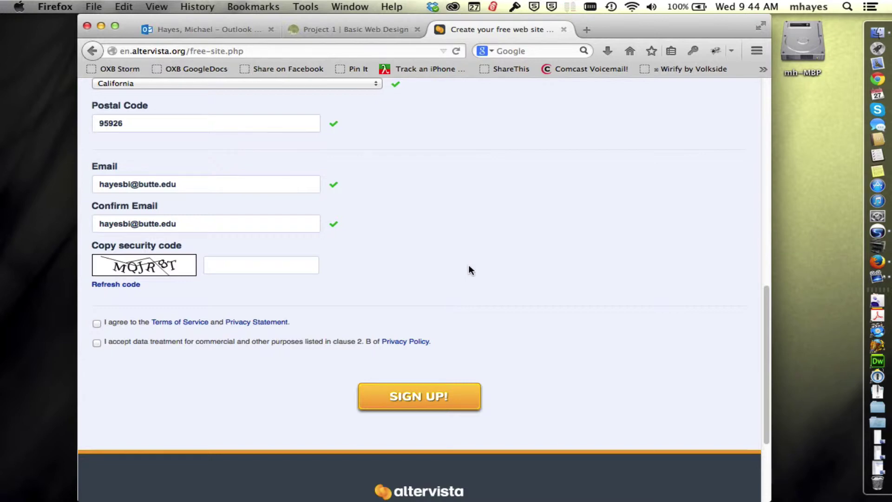
# Step: Enter the captcha security code and tick the Terms of Service and Privacy Statement checkbox
pyautogui.write('MQJR8T')
pyautogui.scroll(-1, 494, 256)
pyautogui.scroll(-3, 497, 253)
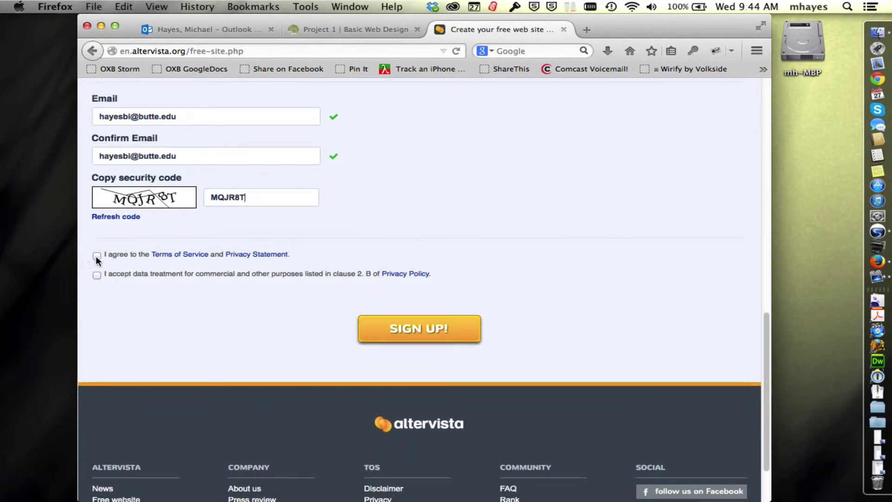
pyautogui.click(97, 256)
pyautogui.scroll(12, 609, 230)
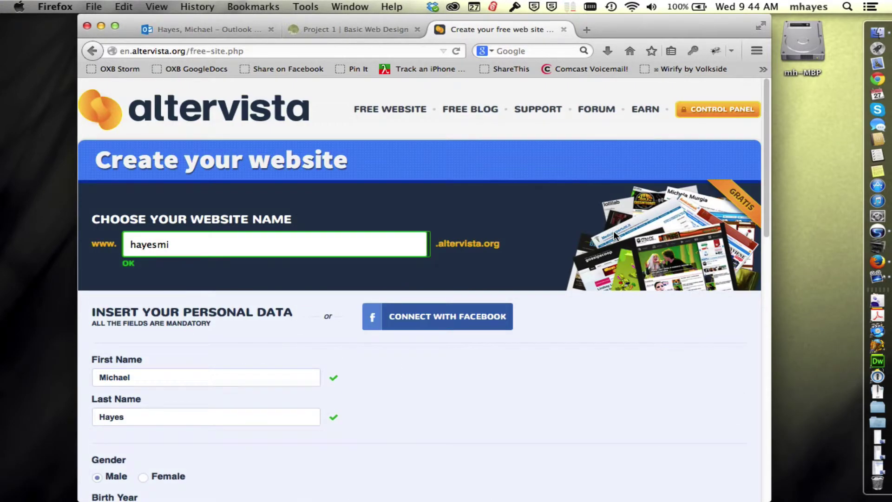
pyautogui.scroll(-5, 622, 374)
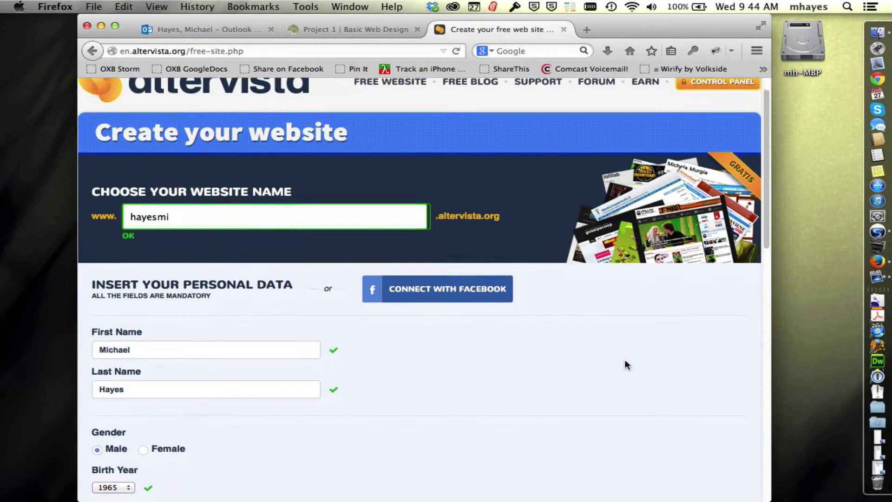
pyautogui.scroll(-10, 627, 358)
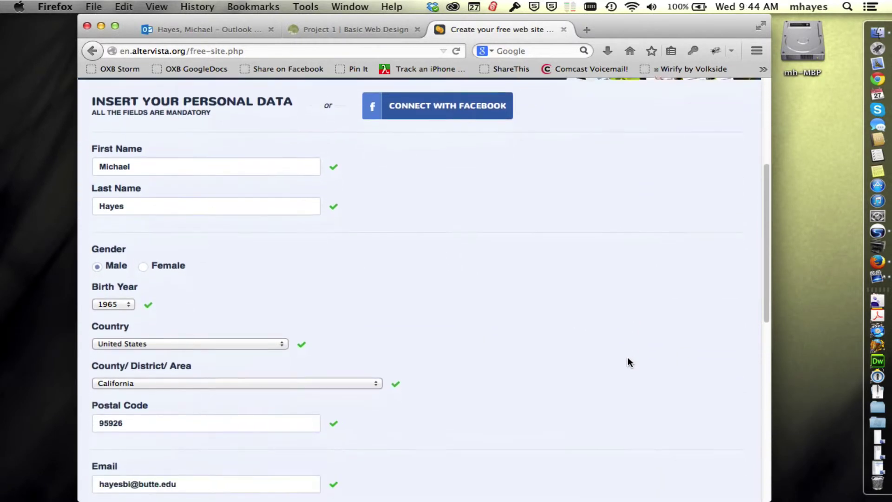
pyautogui.scroll(-2, 627, 357)
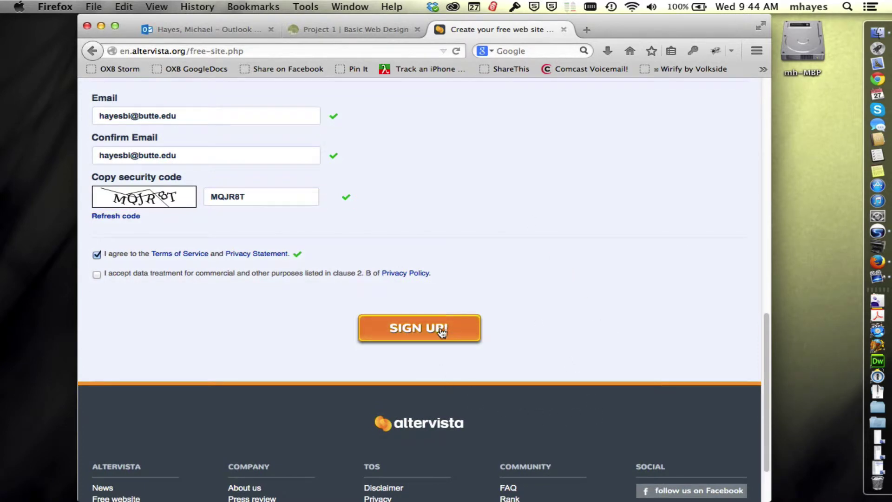
# Step: Submit the form with SIGN UP! to get the 'Ready to start!' confirmation
pyautogui.click(442, 331)
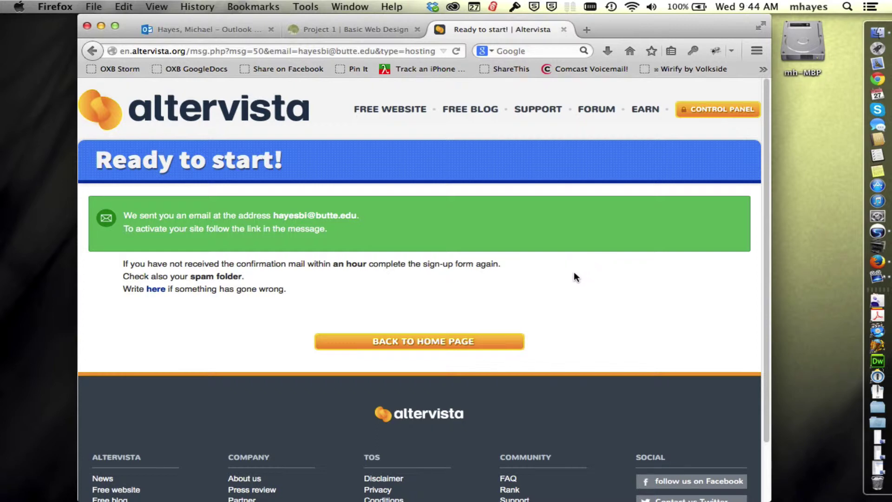
# Step: Open the AlterVista 'Activate' message in Outlook and select the account password it lists
pyautogui.click(215, 29)
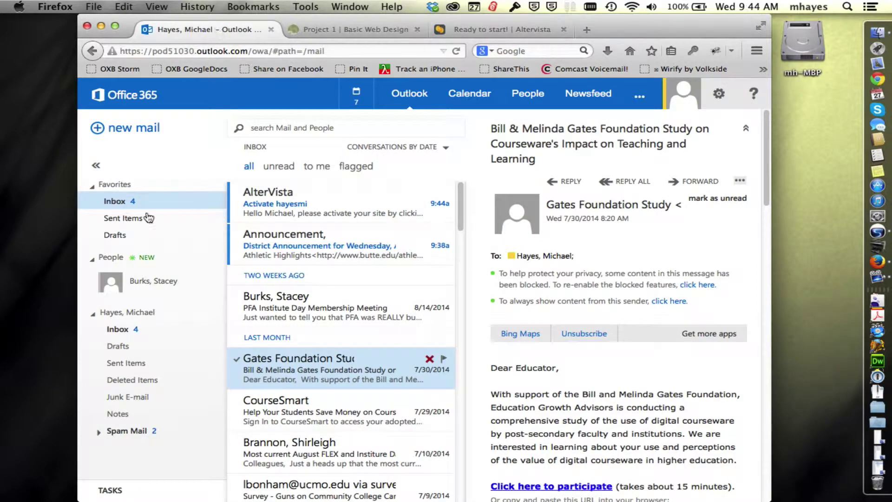
pyautogui.click(276, 191)
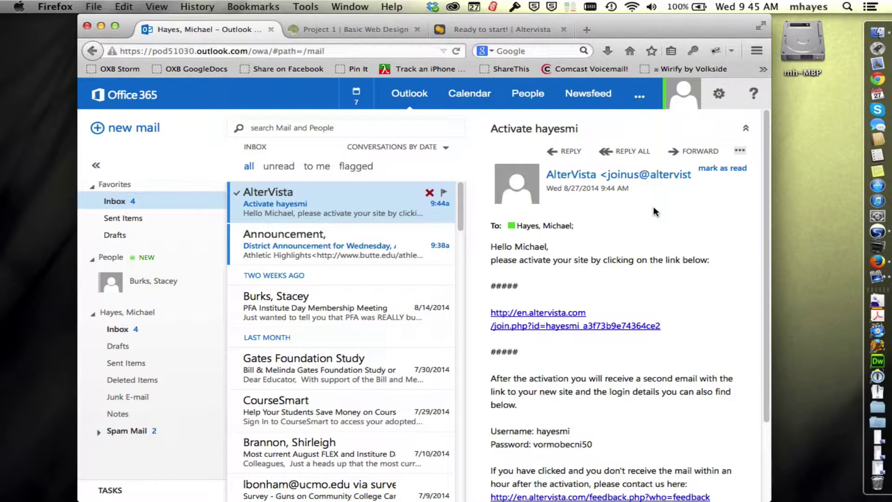
pyautogui.scroll(-2, 688, 276)
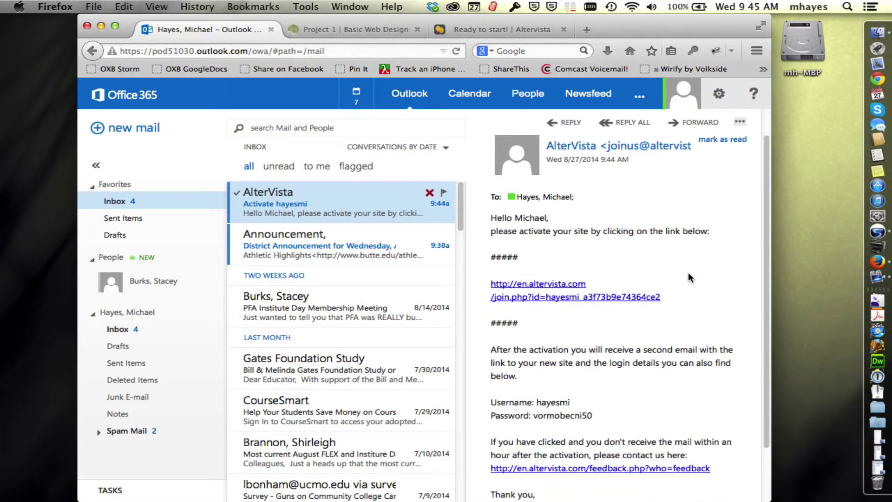
pyautogui.scroll(-4, 688, 273)
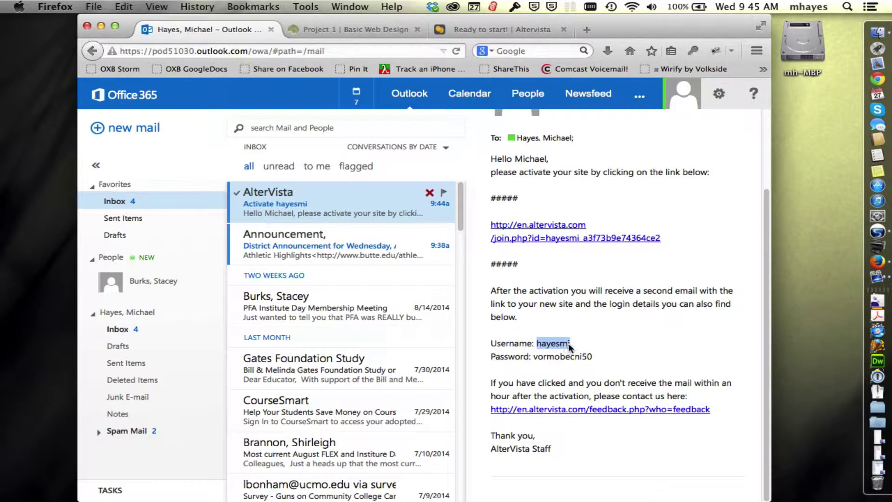
pyautogui.doubleClick(559, 357)
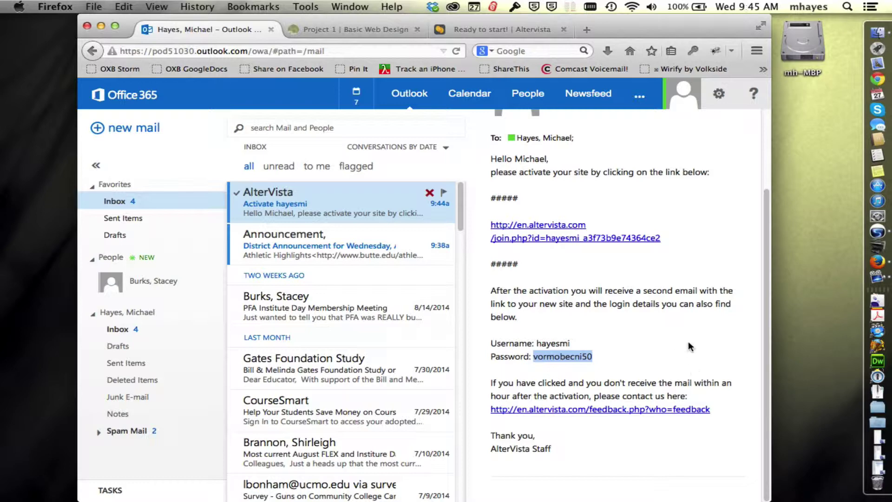
# Step: Follow the site activation link and continue past the keep-in-touch step to the dashboard's Welcome page
pyautogui.click(689, 343)
pyautogui.click(532, 225)
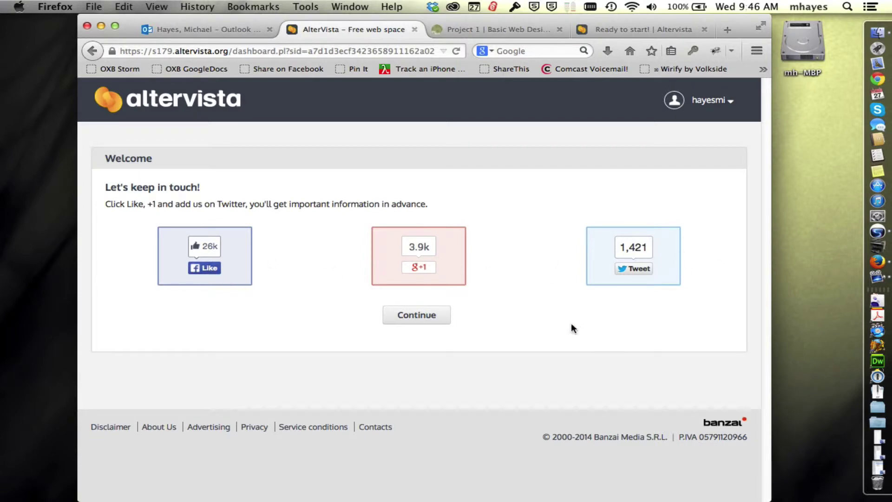
pyautogui.click(418, 315)
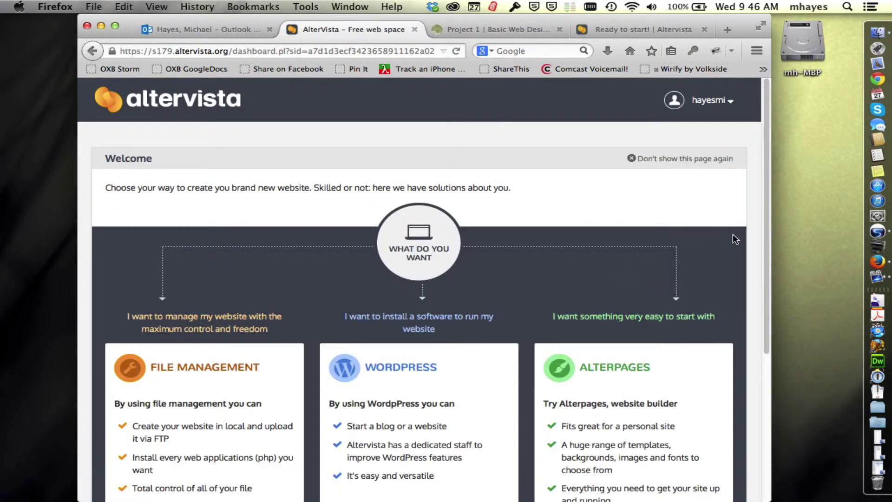
pyautogui.scroll(-5, 732, 232)
pyautogui.scroll(5, 732, 230)
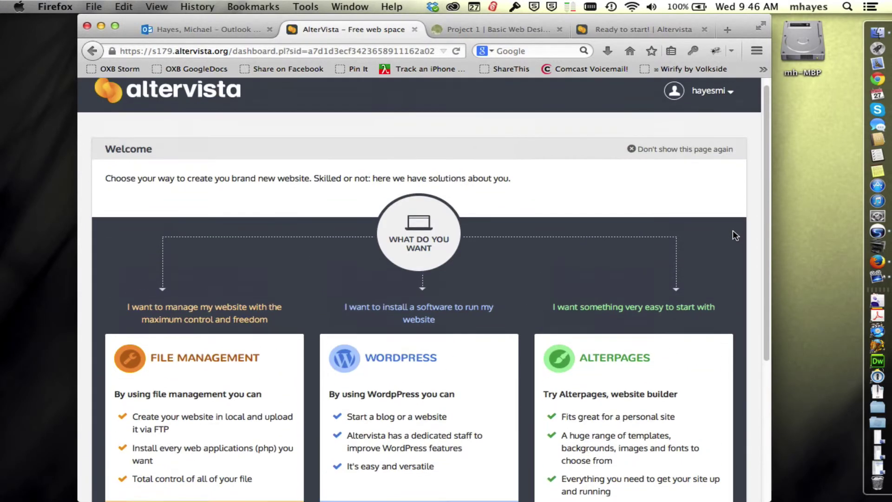
pyautogui.scroll(1, 733, 230)
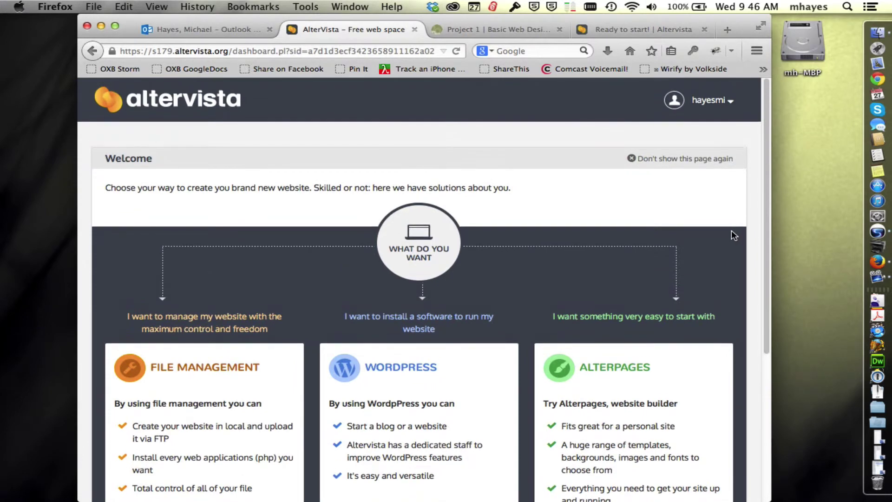
# Step: Open the 'Welcome to AlterVista' email in Outlook and select its login username and password
pyautogui.click(215, 28)
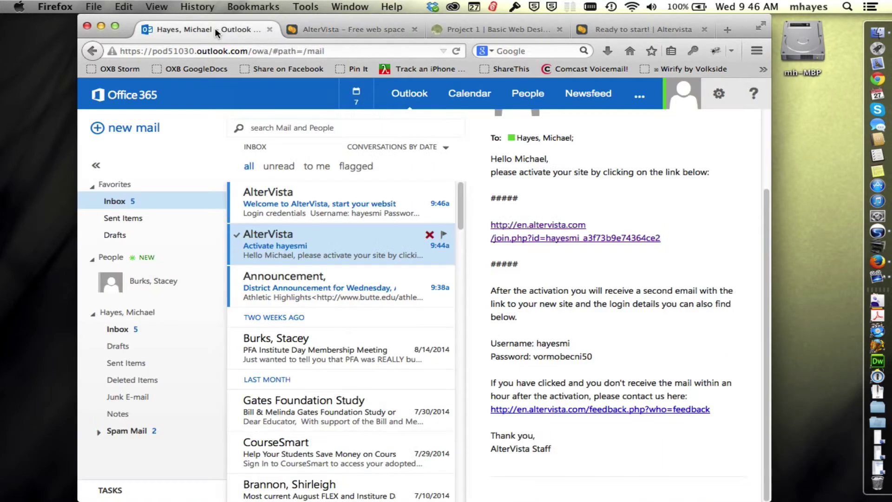
pyautogui.click(305, 202)
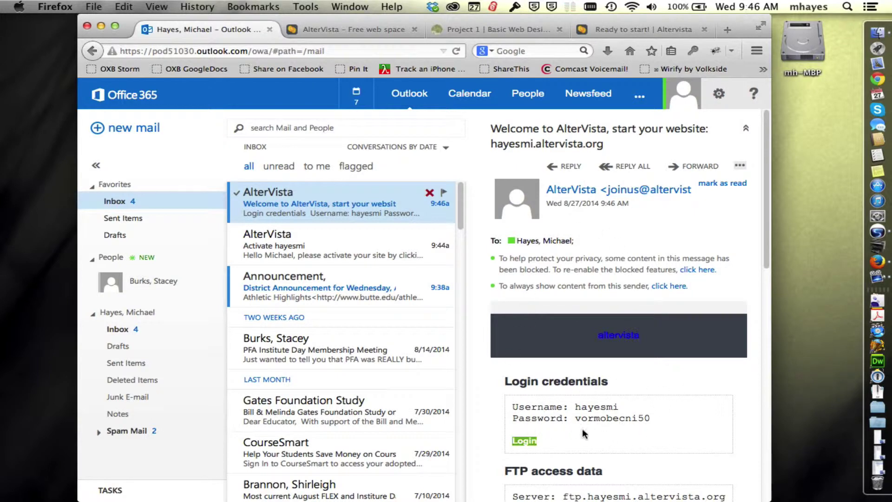
pyautogui.scroll(-2, 693, 429)
pyautogui.scroll(-5, 694, 426)
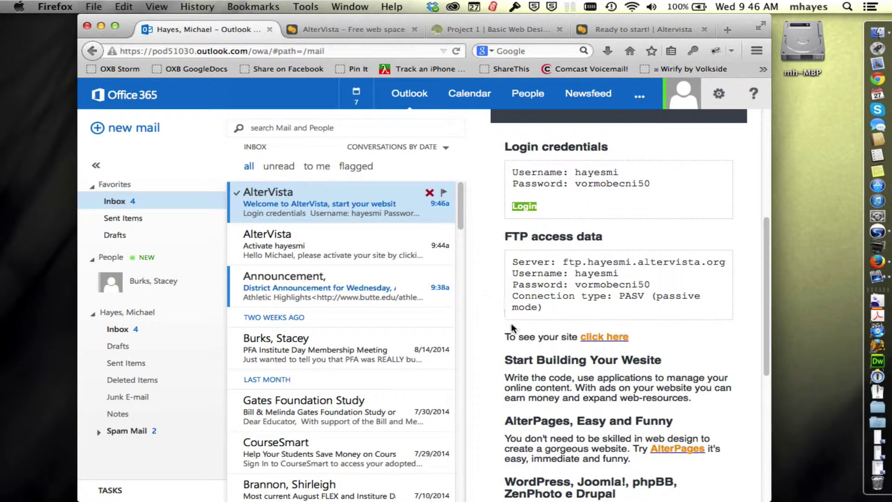
pyautogui.scroll(-3, 744, 392)
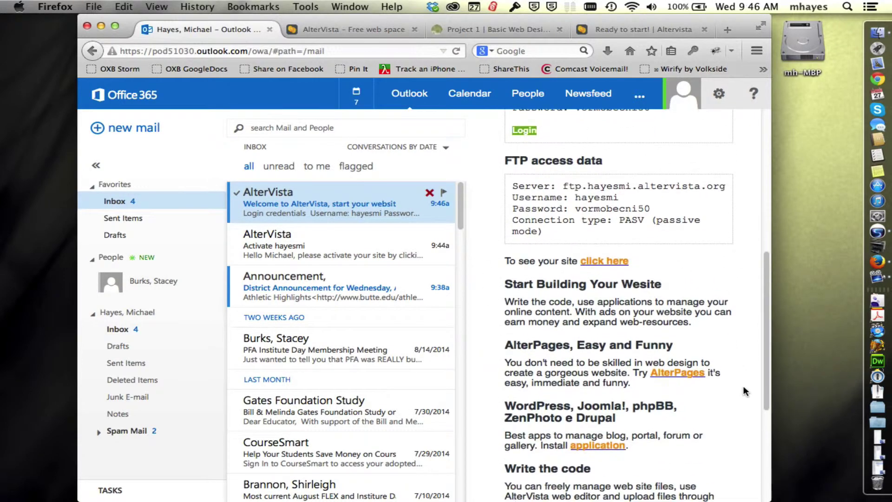
pyautogui.scroll(-5, 746, 391)
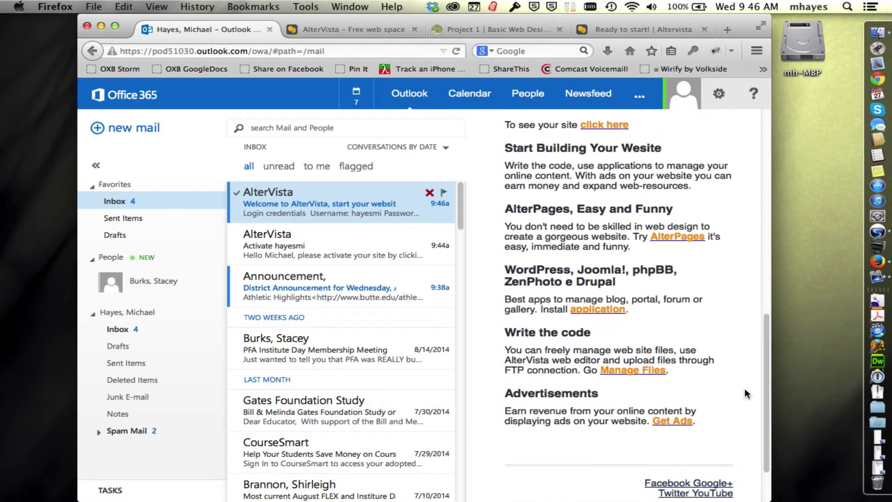
pyautogui.scroll(12, 744, 390)
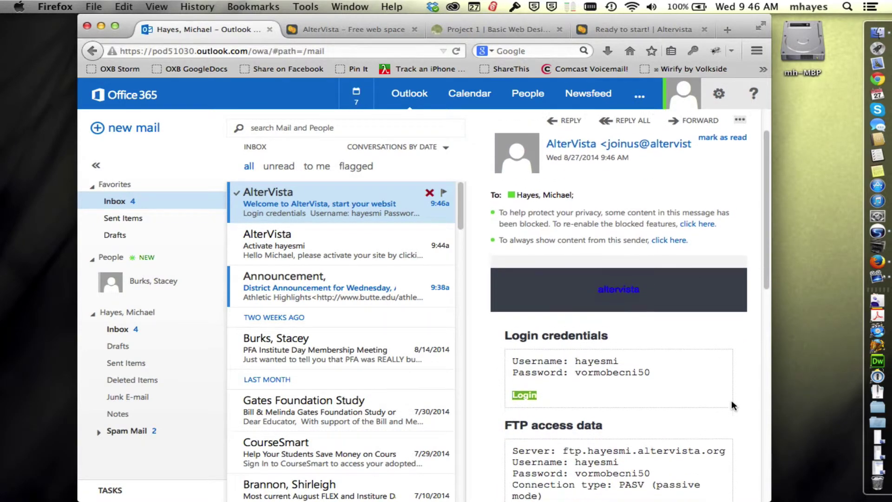
pyautogui.scroll(-2, 732, 400)
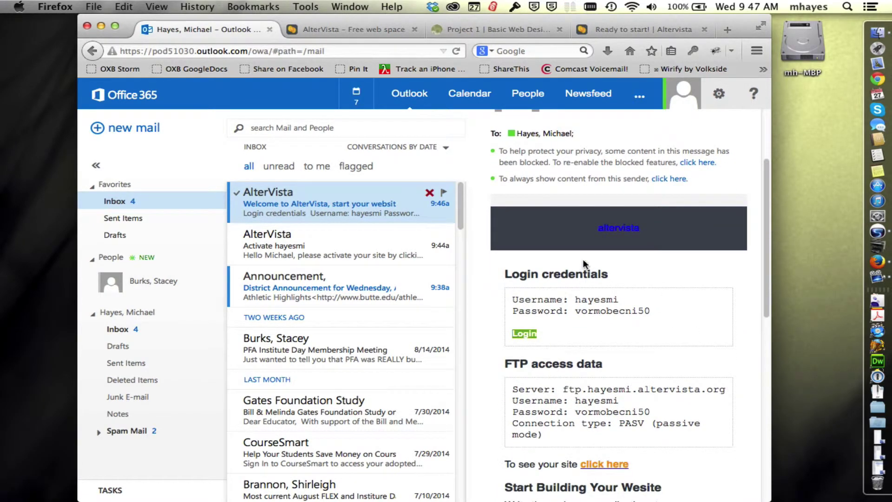
pyautogui.doubleClick(603, 298)
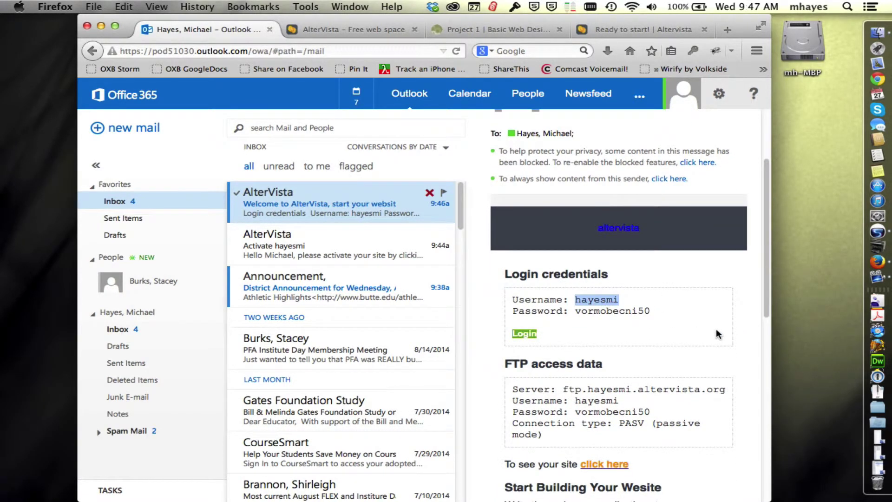
pyautogui.doubleClick(623, 309)
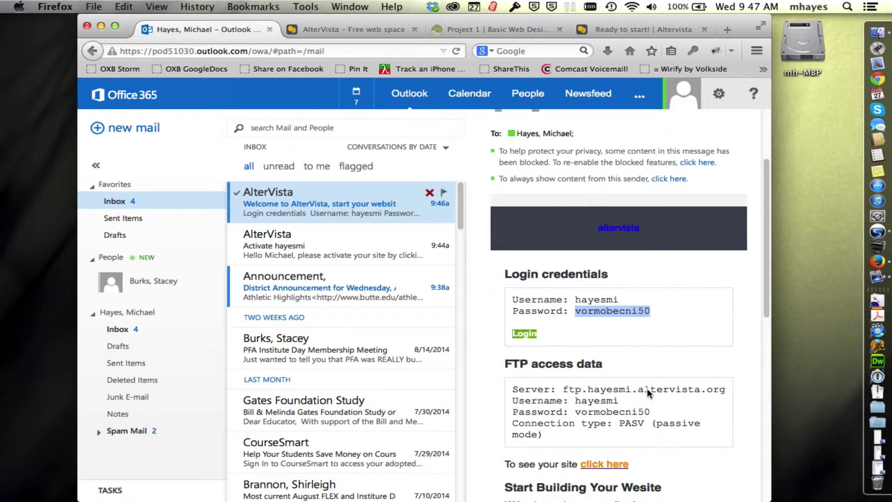
# Step: Return to the AlterVista tab and scroll the Welcome page to the Go to File Management button
pyautogui.click(357, 27)
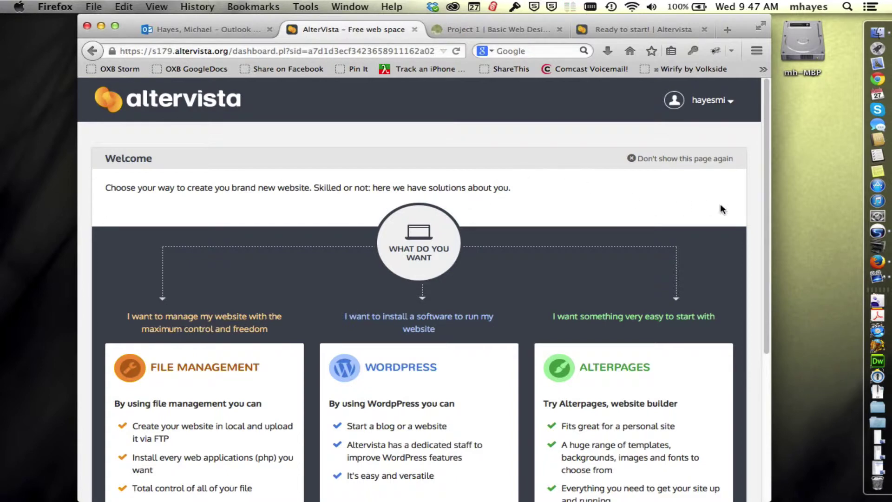
pyautogui.scroll(-5, 756, 207)
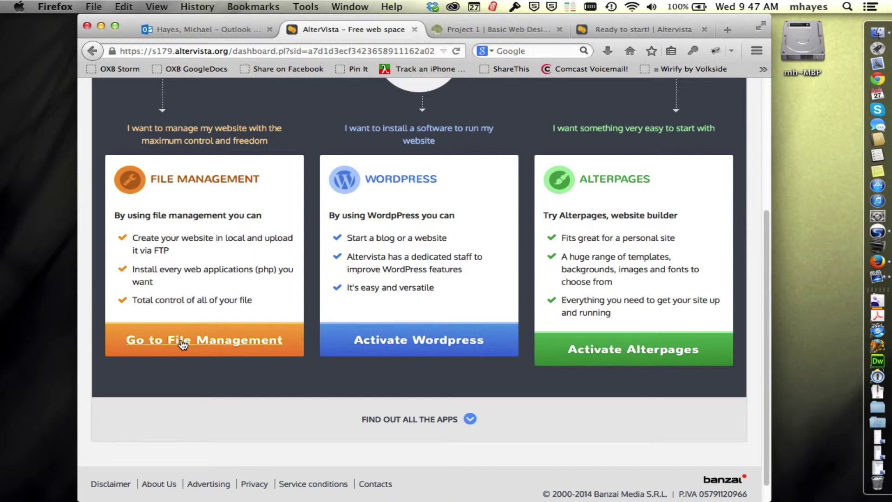
pyautogui.scroll(5, 288, 339)
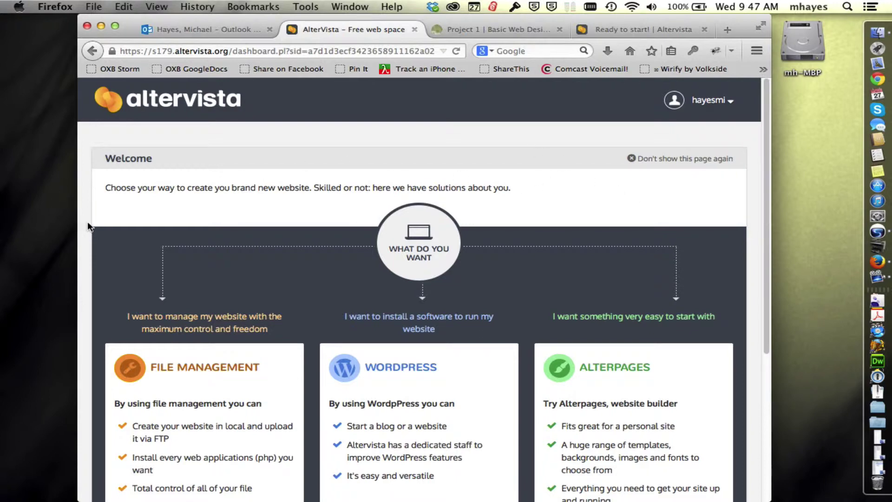
pyautogui.scroll(-5, 88, 221)
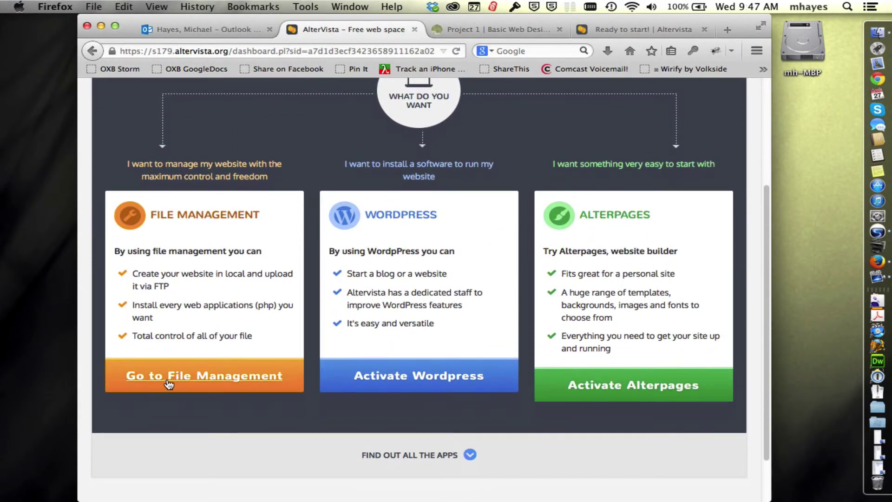
# Step: Go to the site's File Management, which lists the single index.html file
pyautogui.click(173, 384)
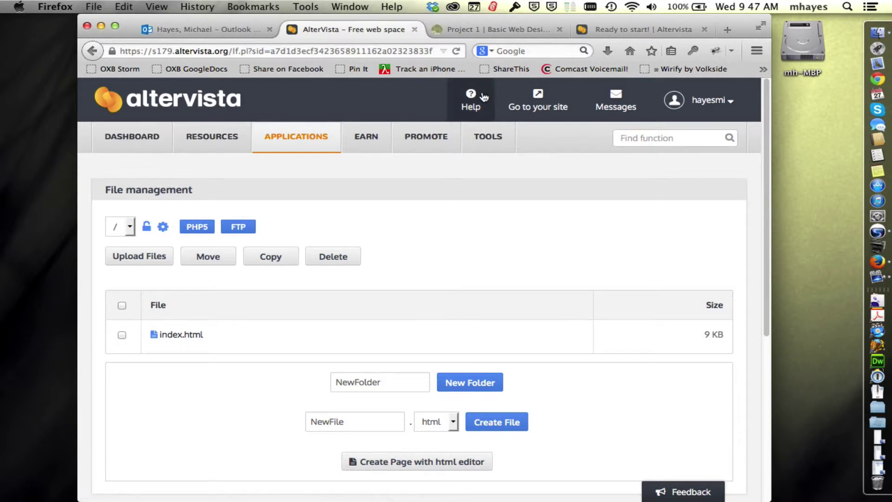
pyautogui.moveTo(729, 106)
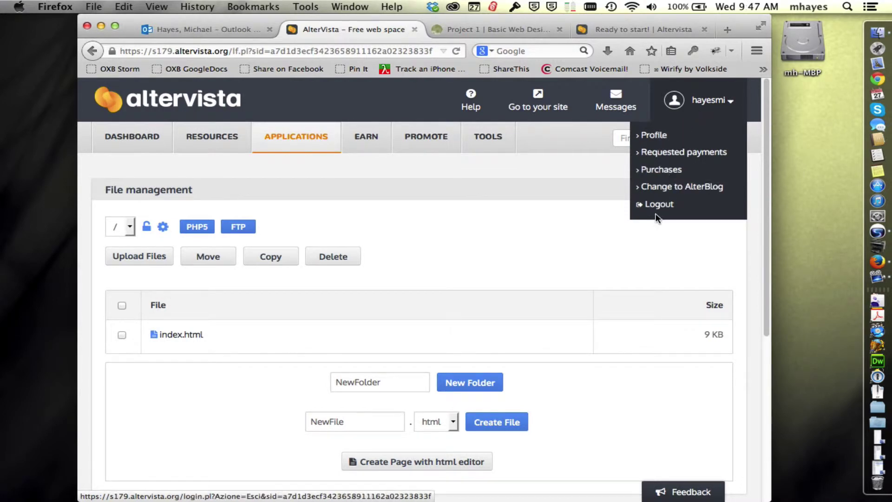
# Step: Open Profile from the account menu and scroll down to the panel, FTP and forum password section
pyautogui.click(655, 138)
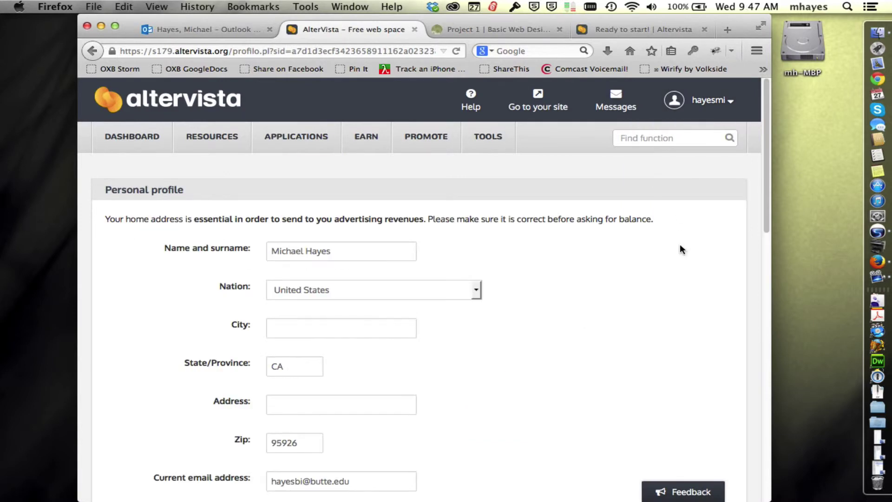
pyautogui.scroll(-1, 690, 260)
pyautogui.scroll(-2, 690, 263)
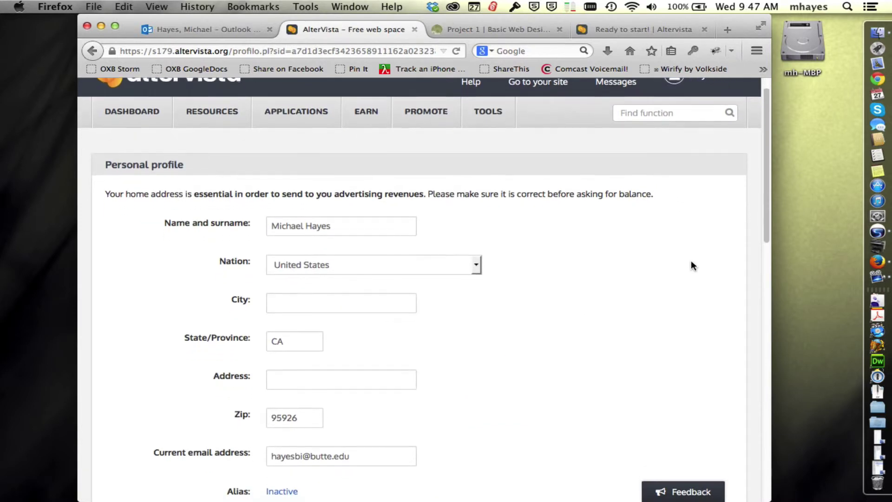
pyautogui.scroll(-5, 693, 266)
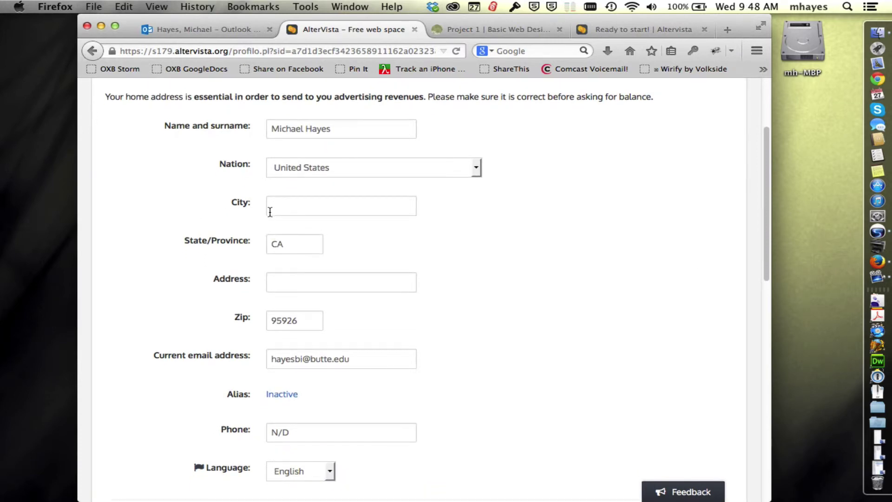
pyautogui.scroll(-7, 492, 304)
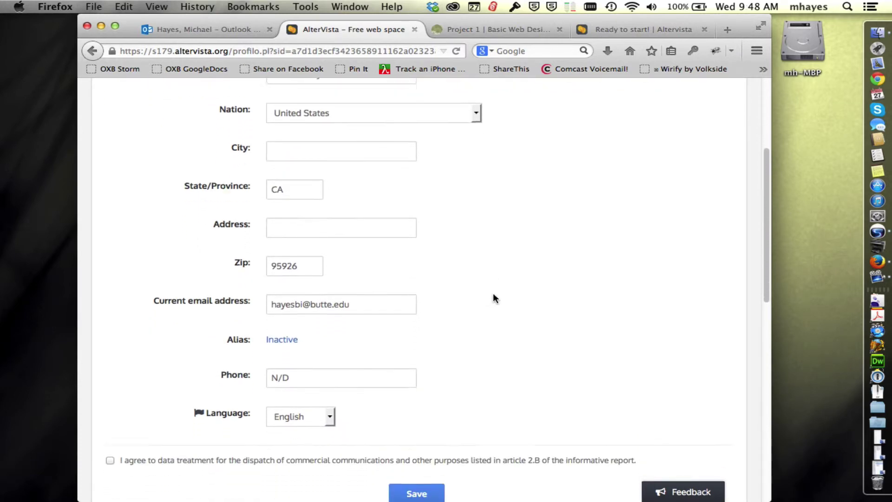
pyautogui.scroll(-9, 493, 294)
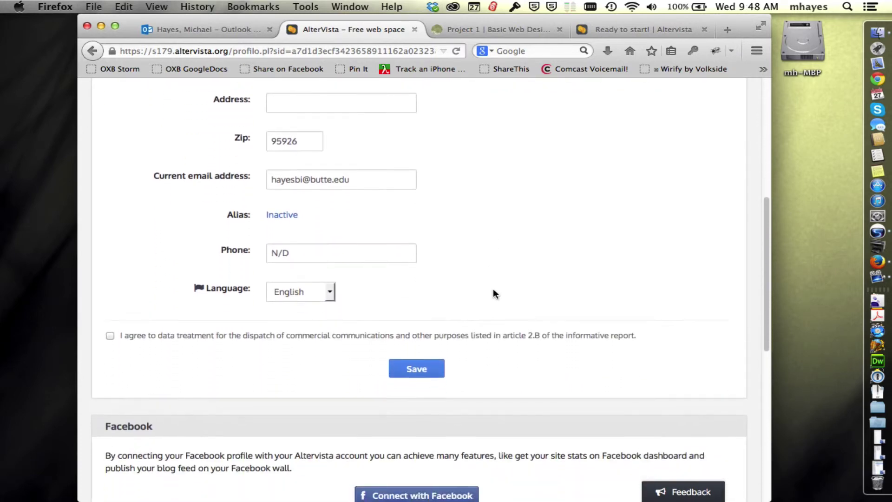
pyautogui.scroll(-16, 642, 264)
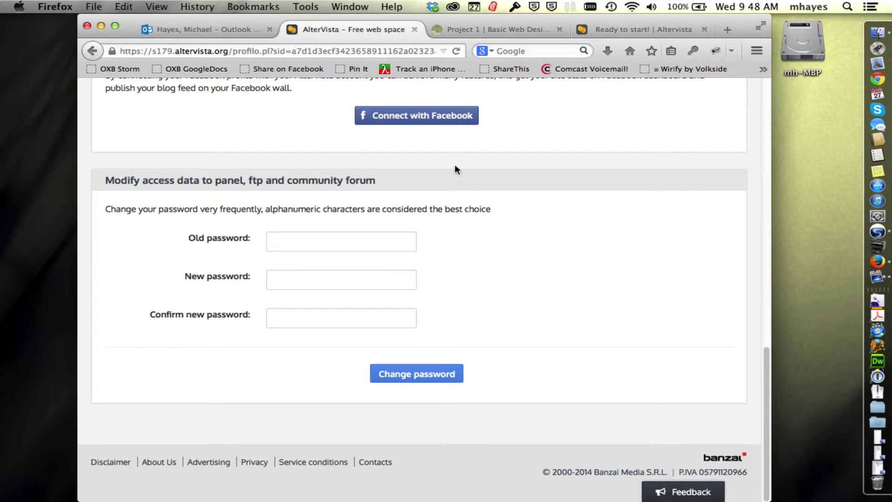
# Step: Paste the current account password from the welcome email into the Old password field
pyautogui.click(205, 30)
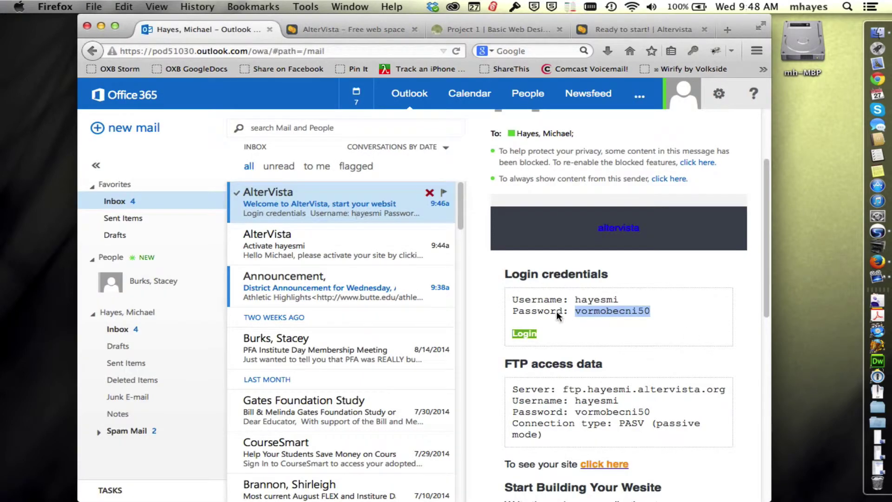
pyautogui.click(346, 27)
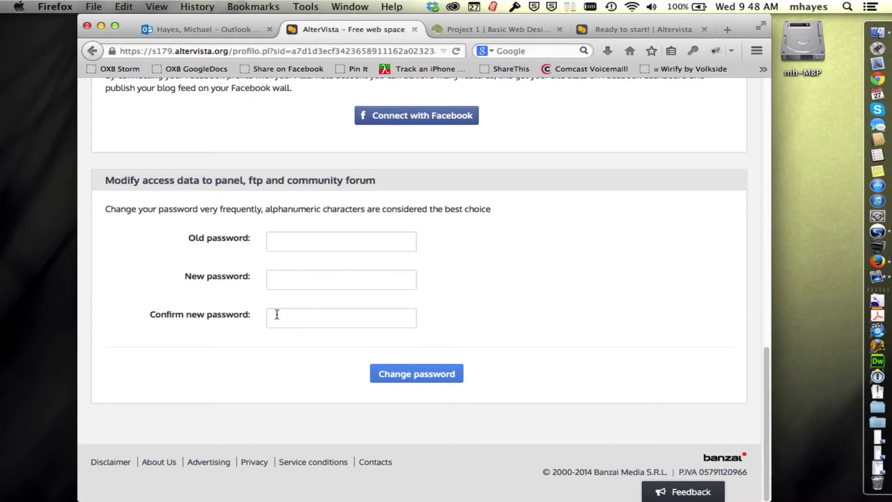
pyautogui.click(286, 242)
pyautogui.press('super+v')
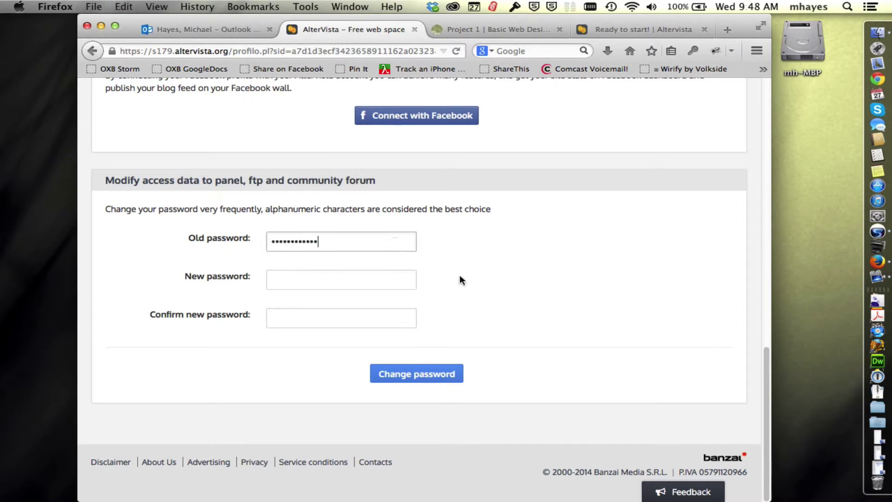
# Step: Enter the new password in New and Confirm new password, then submit Change password
pyautogui.click(305, 281)
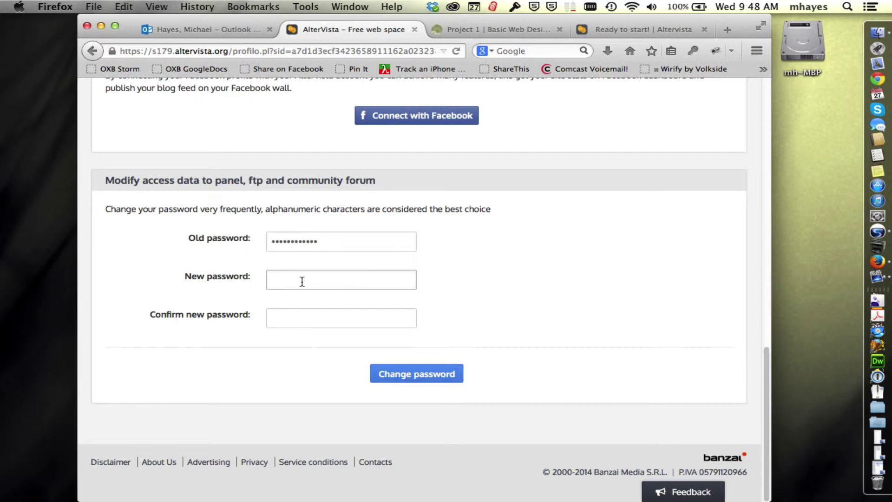
pyautogui.click(302, 282)
pyautogui.write('•')
pyautogui.press('BackSpace')
pyautogui.press('BackSpace')
pyautogui.press('BackSpace')
pyautogui.press('BackSpace')
pyautogui.click(328, 313)
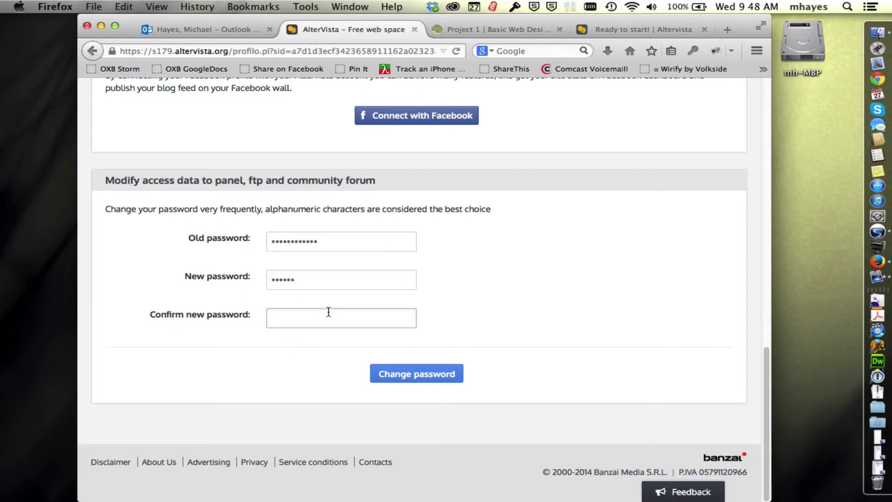
pyautogui.write('a')
pyautogui.click(445, 378)
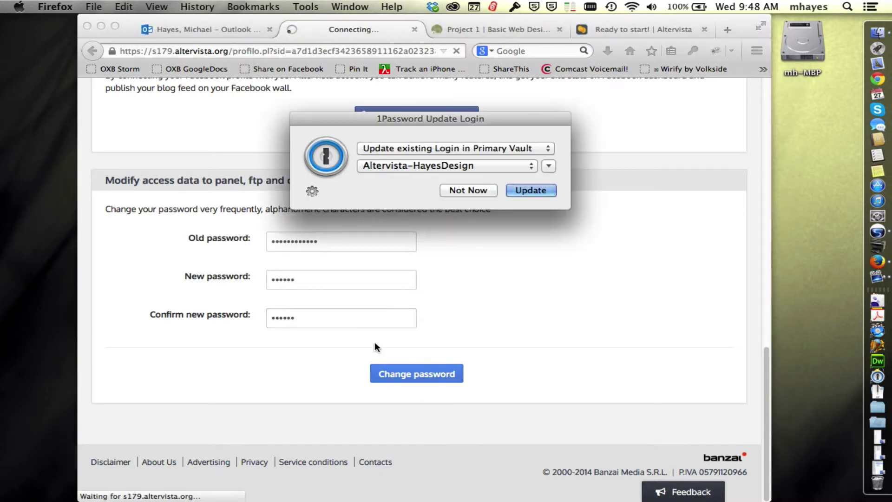
# Step: Decline the 1Password login update and check the password-modified confirmation
pyautogui.click(478, 192)
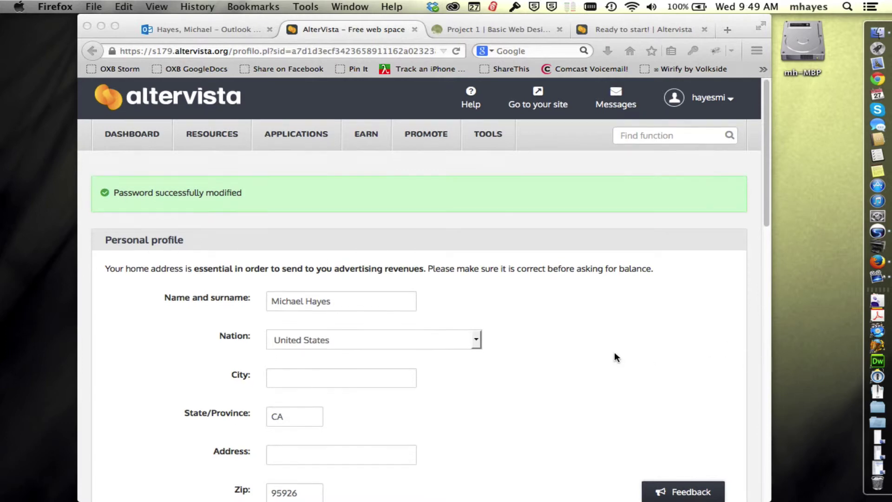
pyautogui.scroll(-5, 611, 349)
pyautogui.scroll(4, 612, 347)
pyautogui.scroll(2, 613, 352)
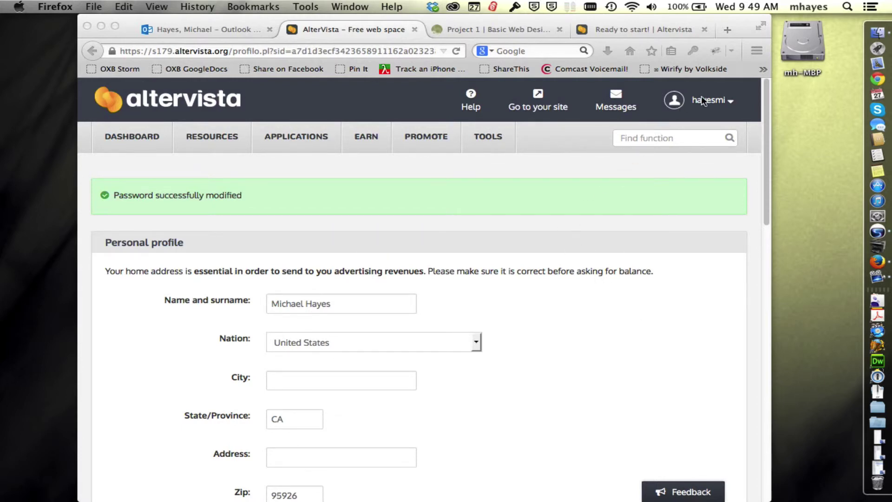
# Step: Log out of the AlterVista account from the account menu
pyautogui.click(182, 157)
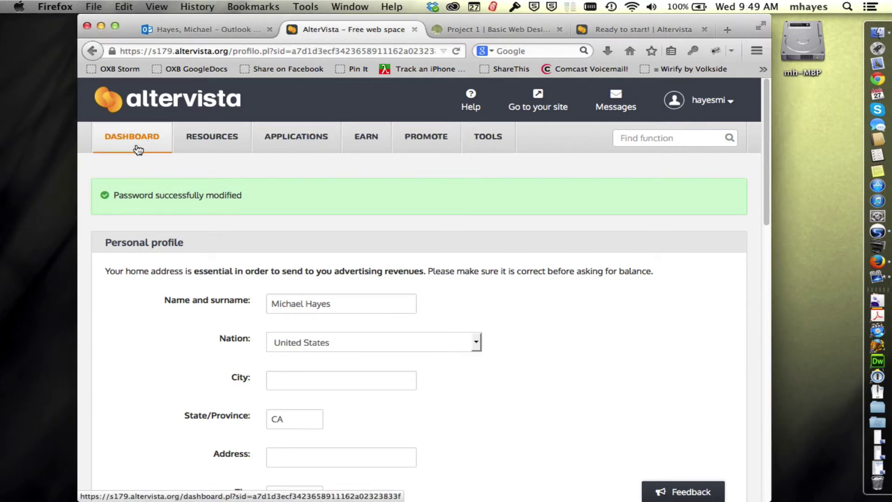
pyautogui.click(711, 99)
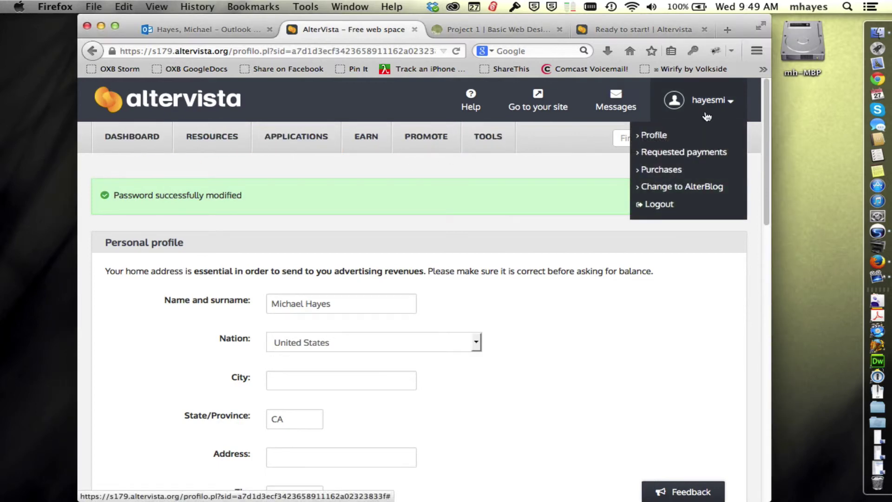
pyautogui.click(661, 205)
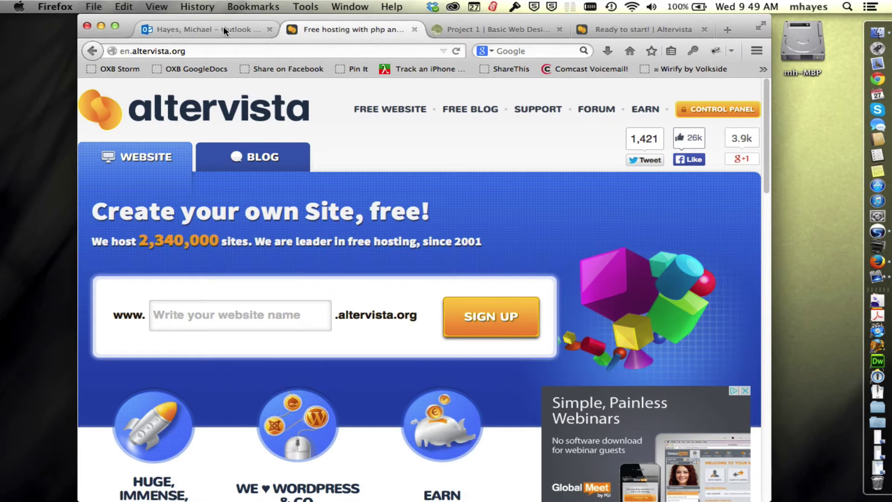
# Step: Reopen the AlterVista welcome email and select the login username, FTP server address and FTP username
pyautogui.click(223, 29)
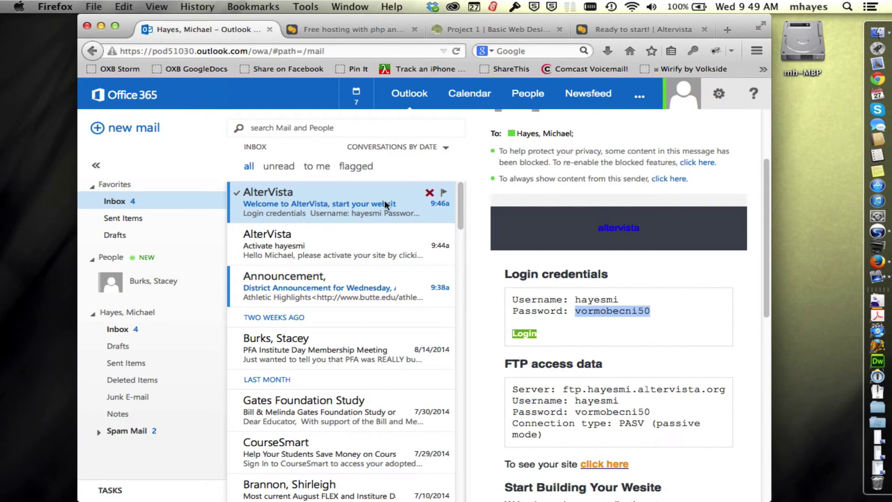
pyautogui.click(735, 319)
pyautogui.scroll(-2, 731, 321)
pyautogui.scroll(-5, 732, 327)
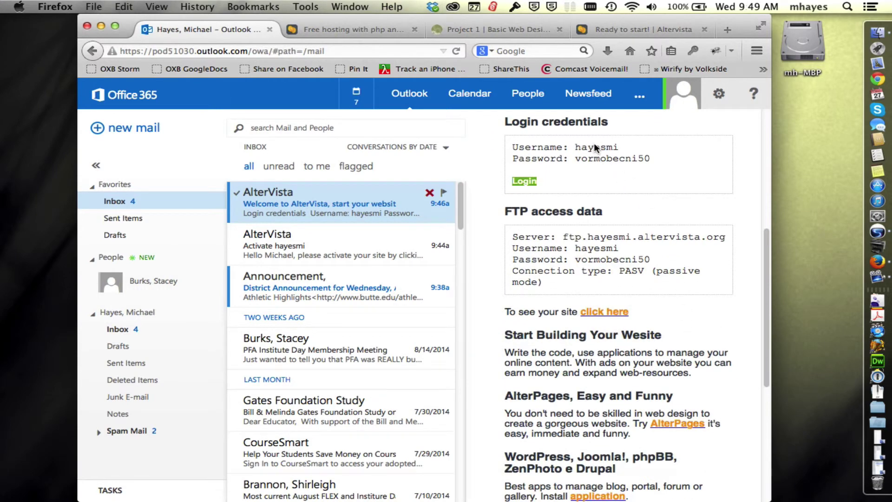
pyautogui.doubleClick(595, 147)
pyautogui.click(521, 214)
pyautogui.moveTo(564, 235); pyautogui.dragTo(712, 237)
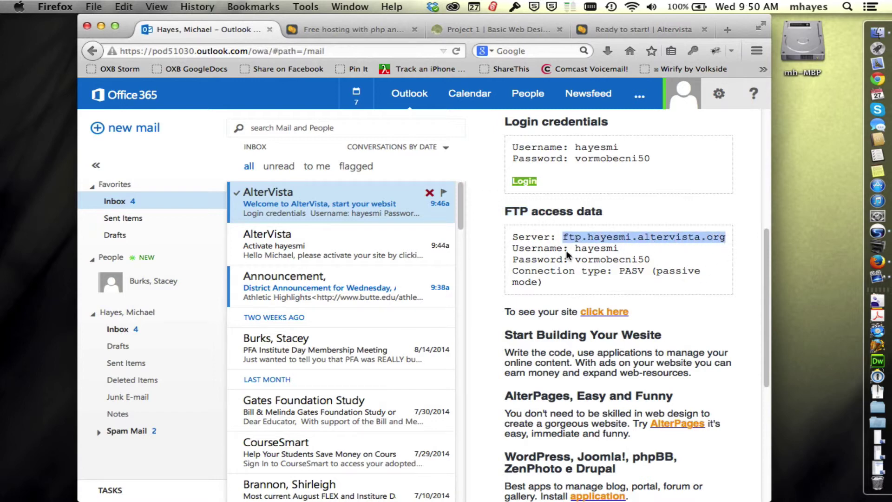
pyautogui.doubleClick(595, 247)
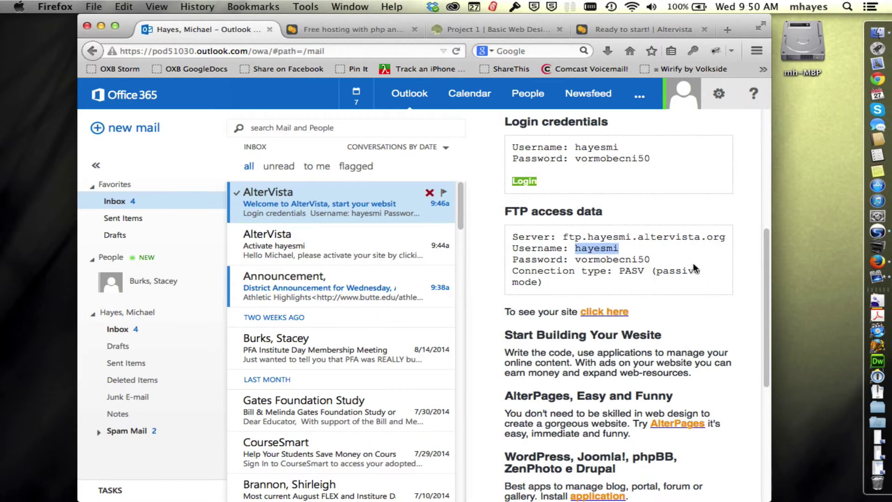
pyautogui.scroll(5, 738, 218)
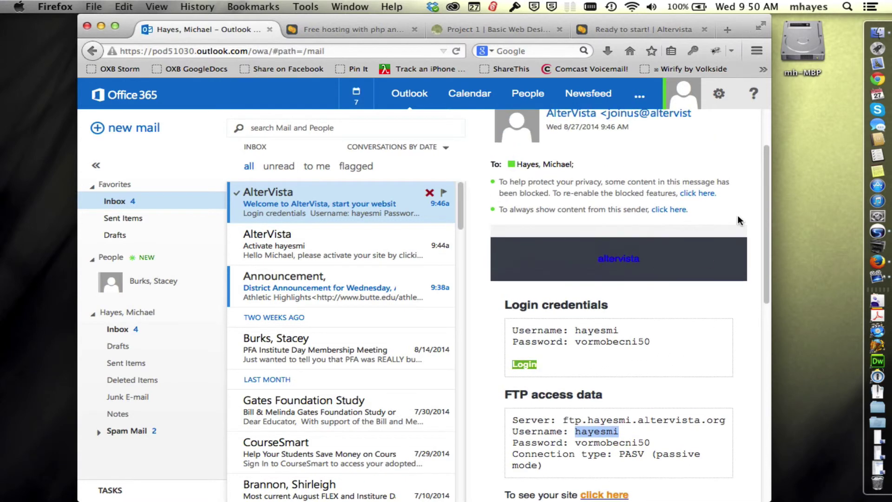
# Step: Highlight the get-a-hosting-account instructions on the Project 1 course page
pyautogui.click(512, 29)
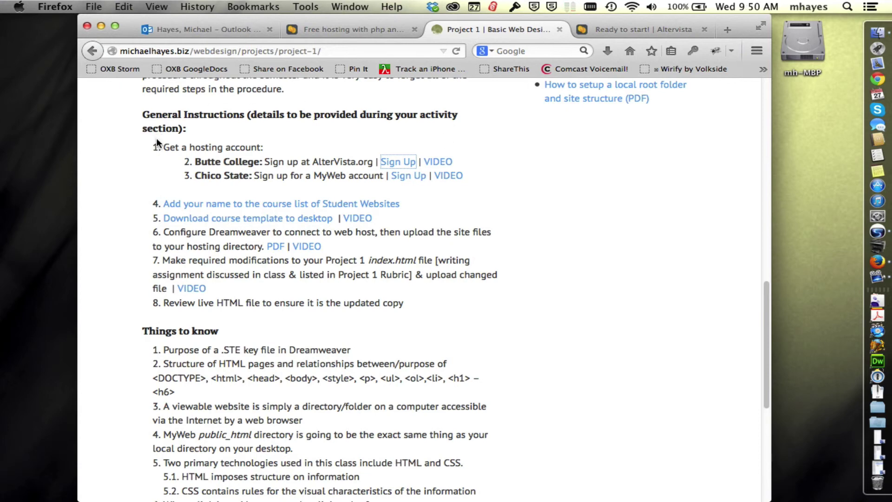
pyautogui.moveTo(163, 147); pyautogui.dragTo(472, 155)
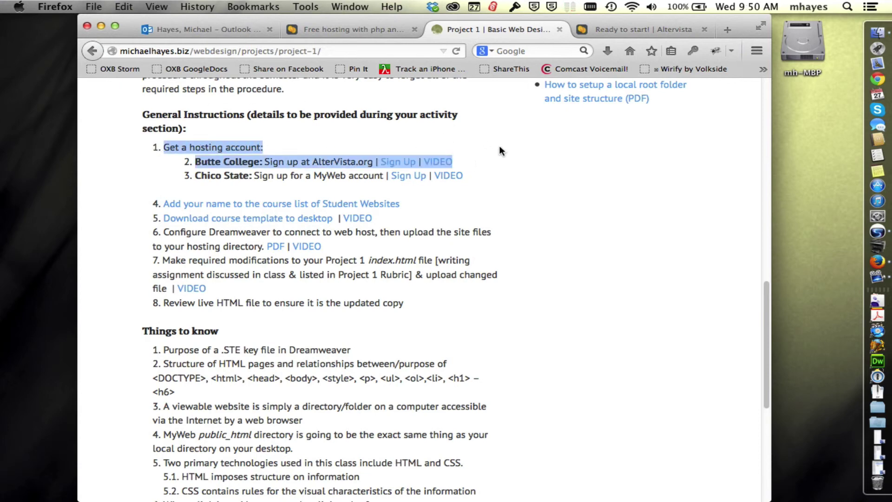
pyautogui.click(528, 153)
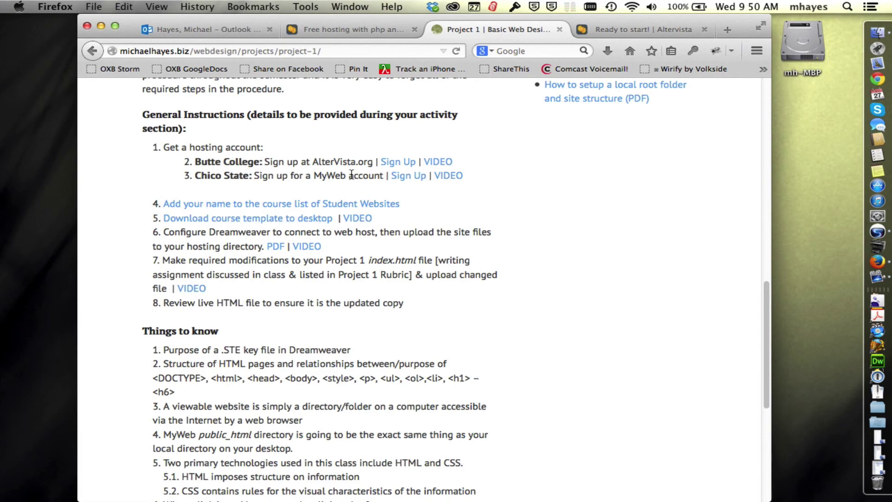
# Step: Open the MSP5 – Butte College class page from the nav bar
pyautogui.scroll(10, 543, 172)
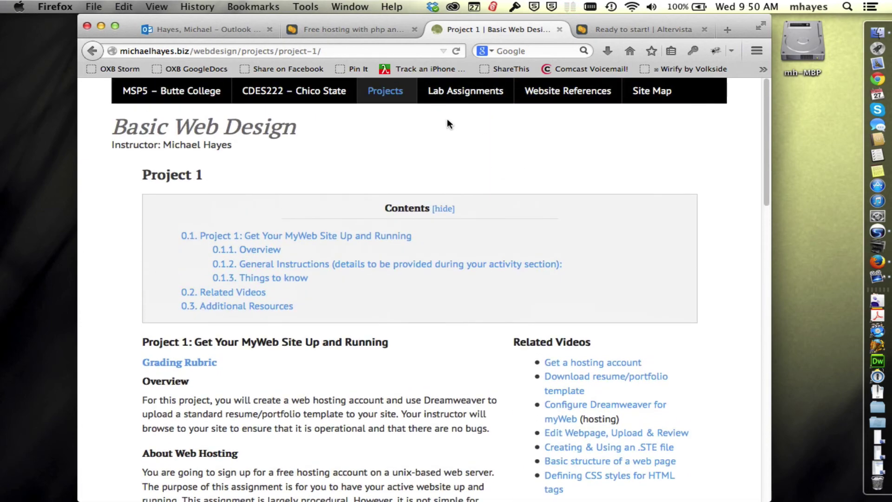
pyautogui.click(194, 95)
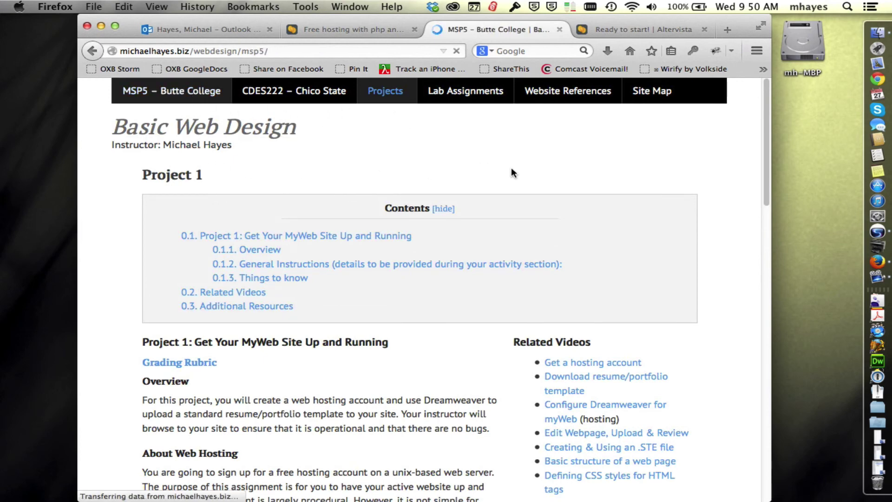
pyautogui.scroll(-3, 178, 425)
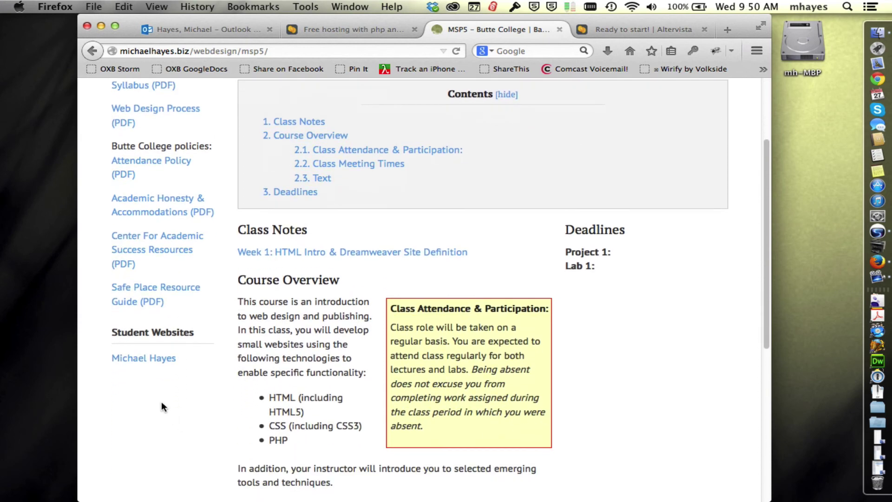
pyautogui.scroll(3, 725, 290)
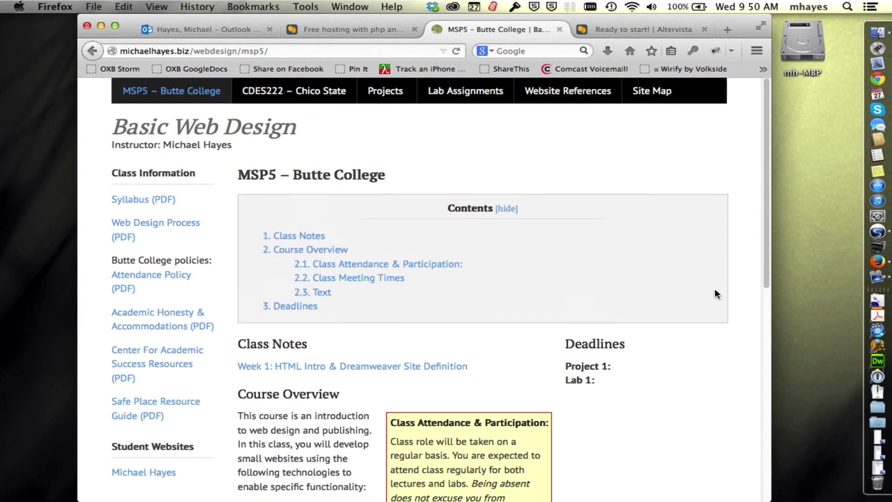